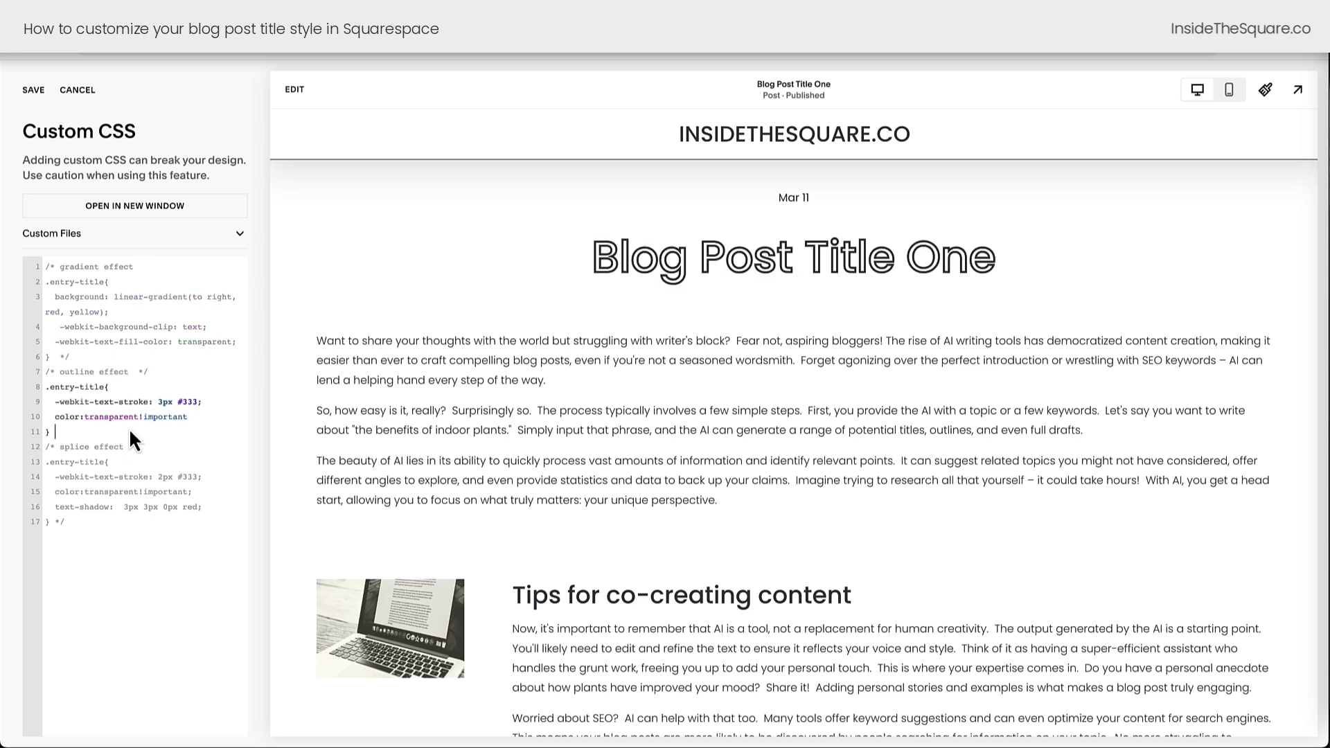
{"action": "key", "text": "ctrl+z"}
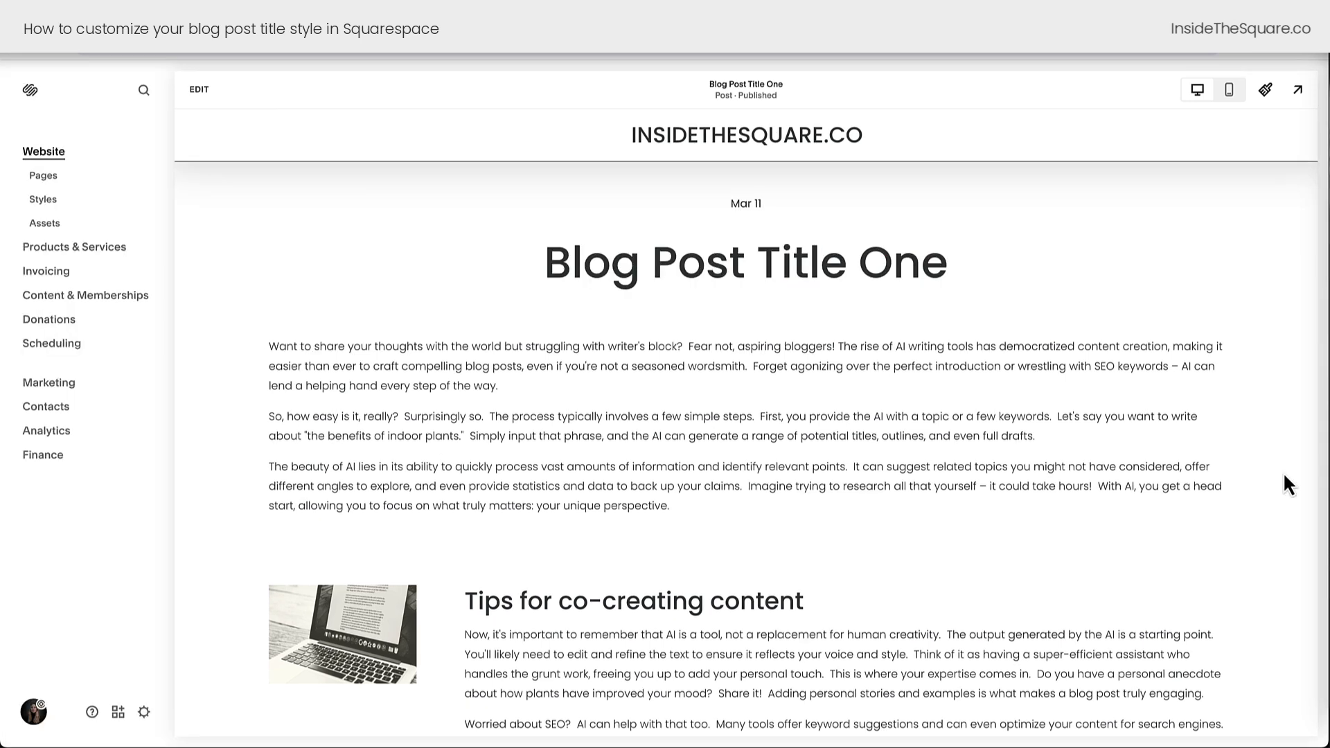
Open the font style assignment for the Title of the Blog Post section and set its style to Custom.
{"action": "left_click", "coordinate": [1268, 95]}
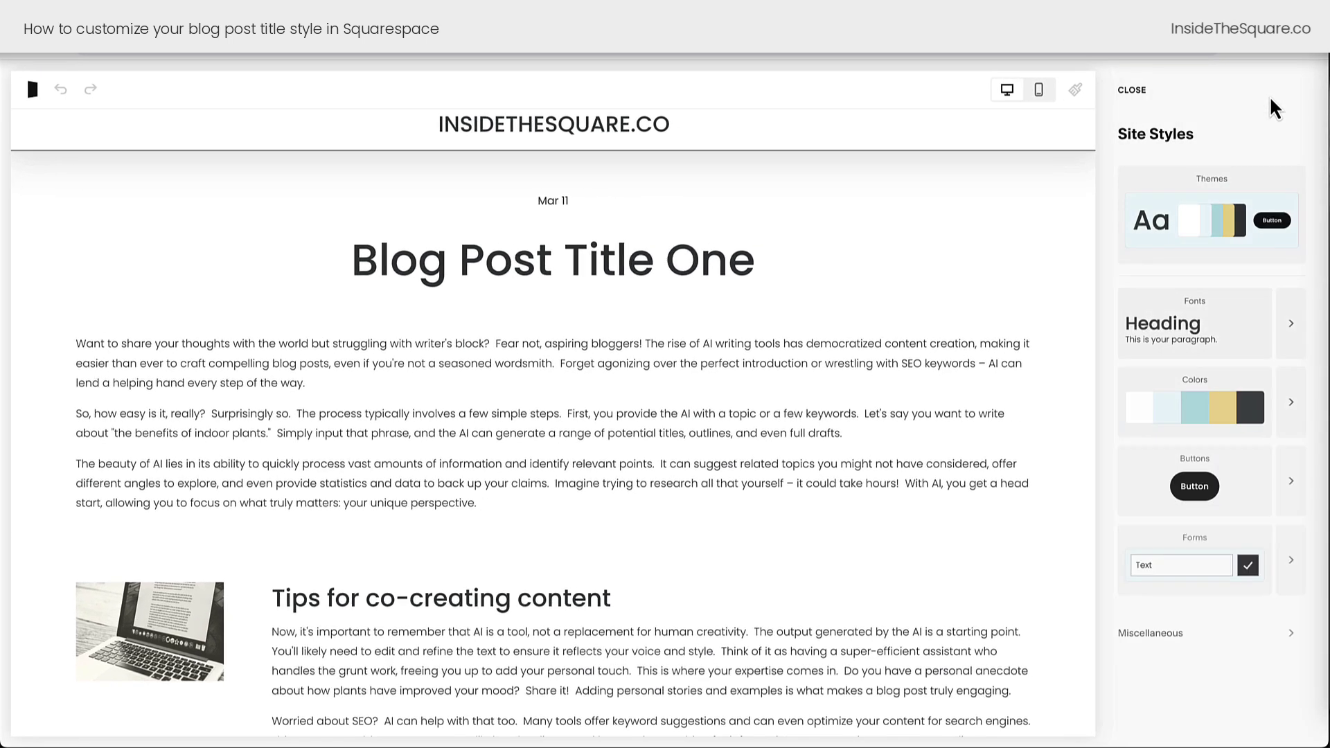
{"action": "left_click", "coordinate": [1293, 320]}
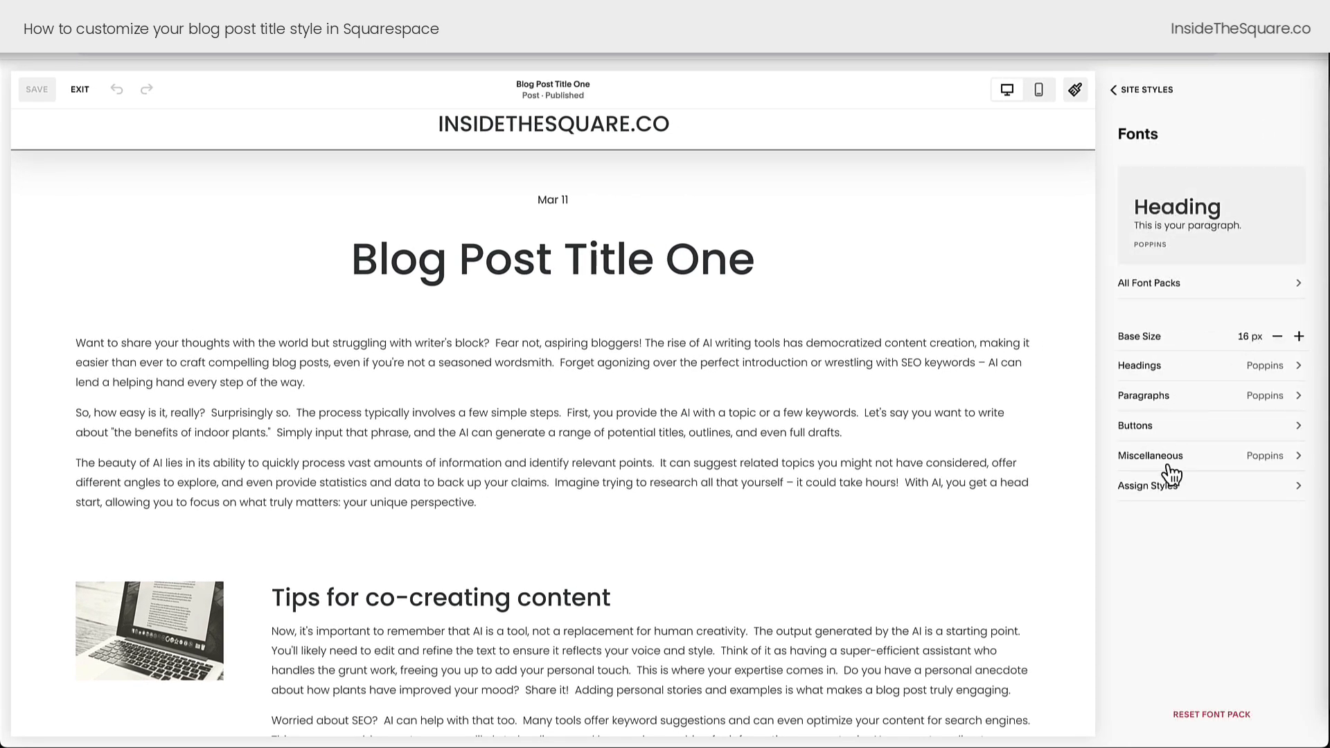
{"action": "left_click", "coordinate": [1225, 494]}
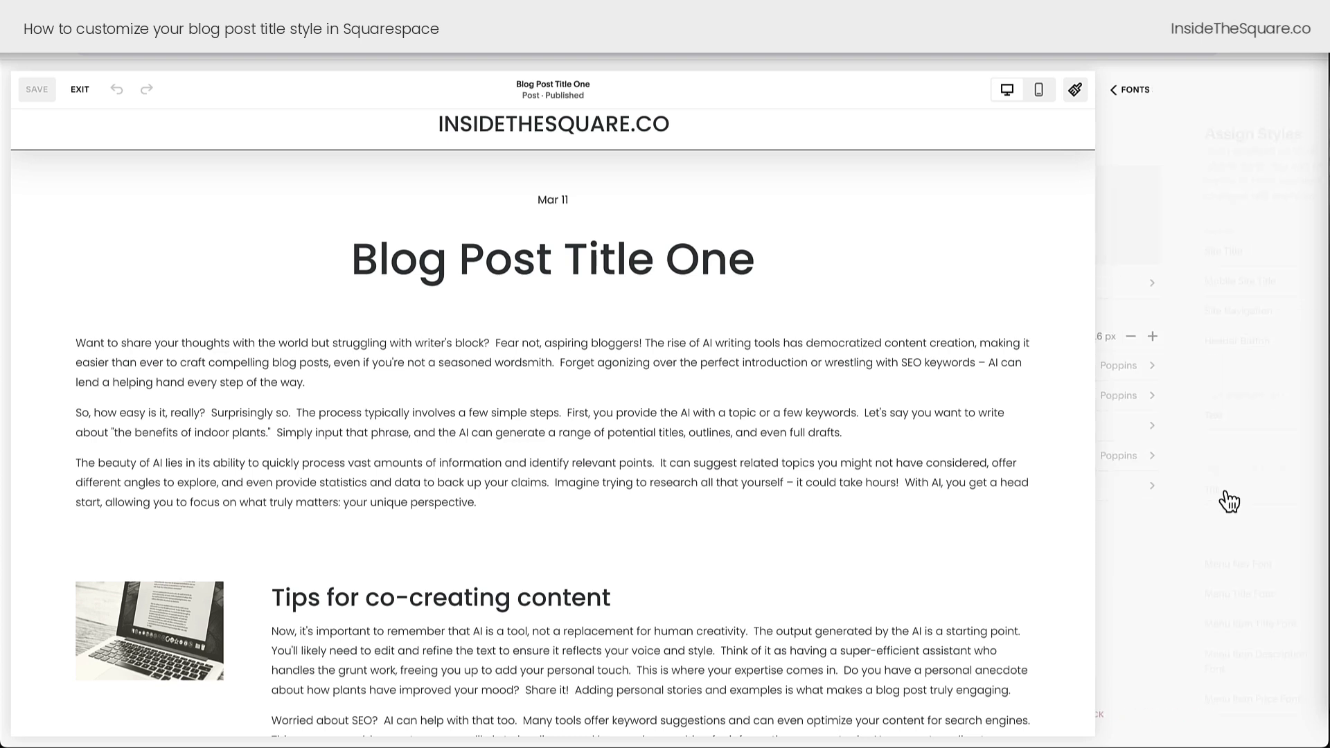
{"action": "scroll", "coordinate": [1228, 502], "scroll_direction": "down", "scroll_amount": 15}
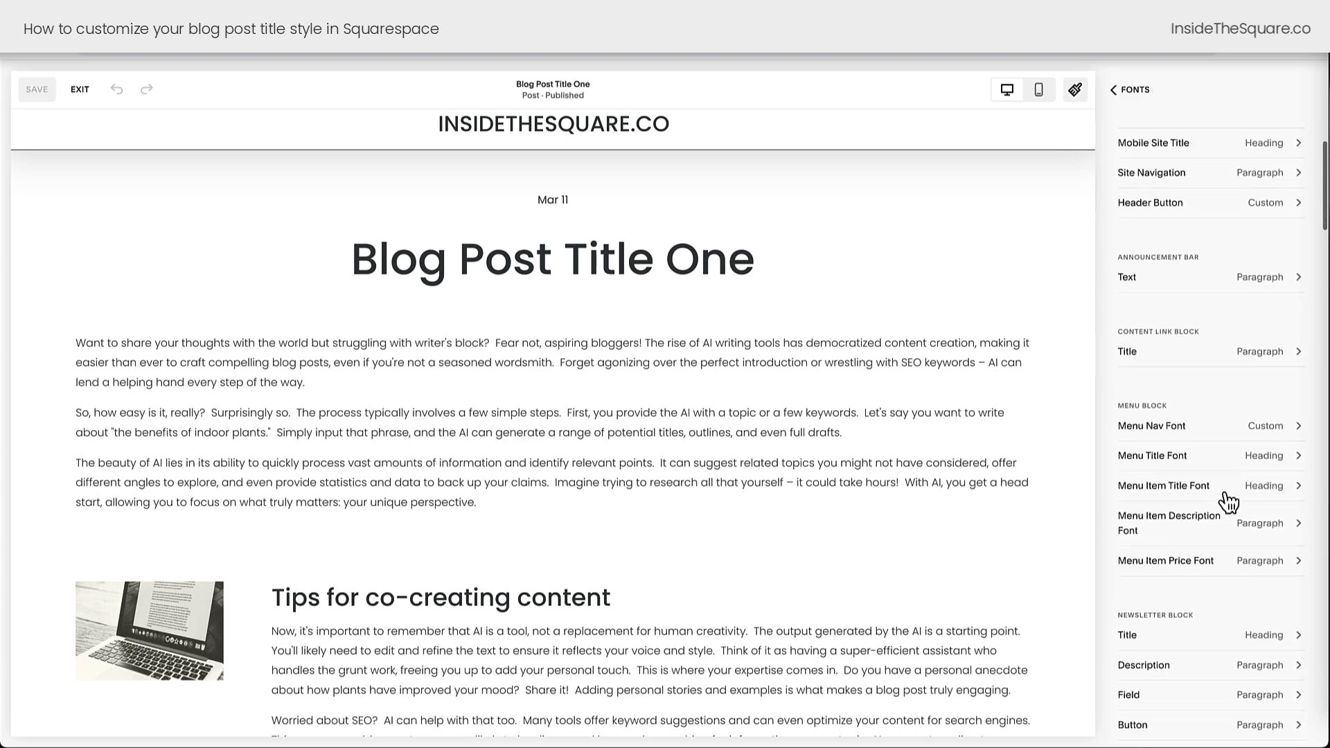
{"action": "scroll", "coordinate": [1228, 502], "scroll_direction": "down", "scroll_amount": 8}
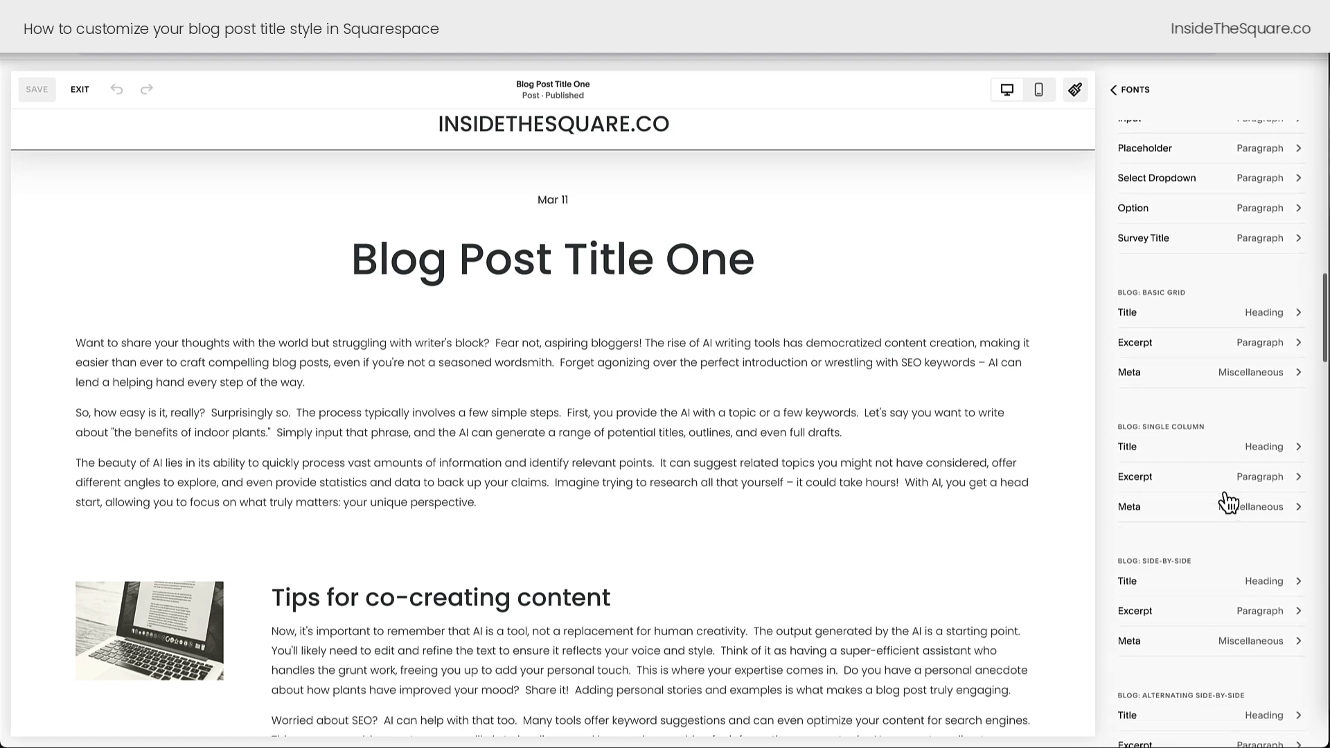
{"action": "scroll", "coordinate": [1223, 492], "scroll_direction": "down", "scroll_amount": 4}
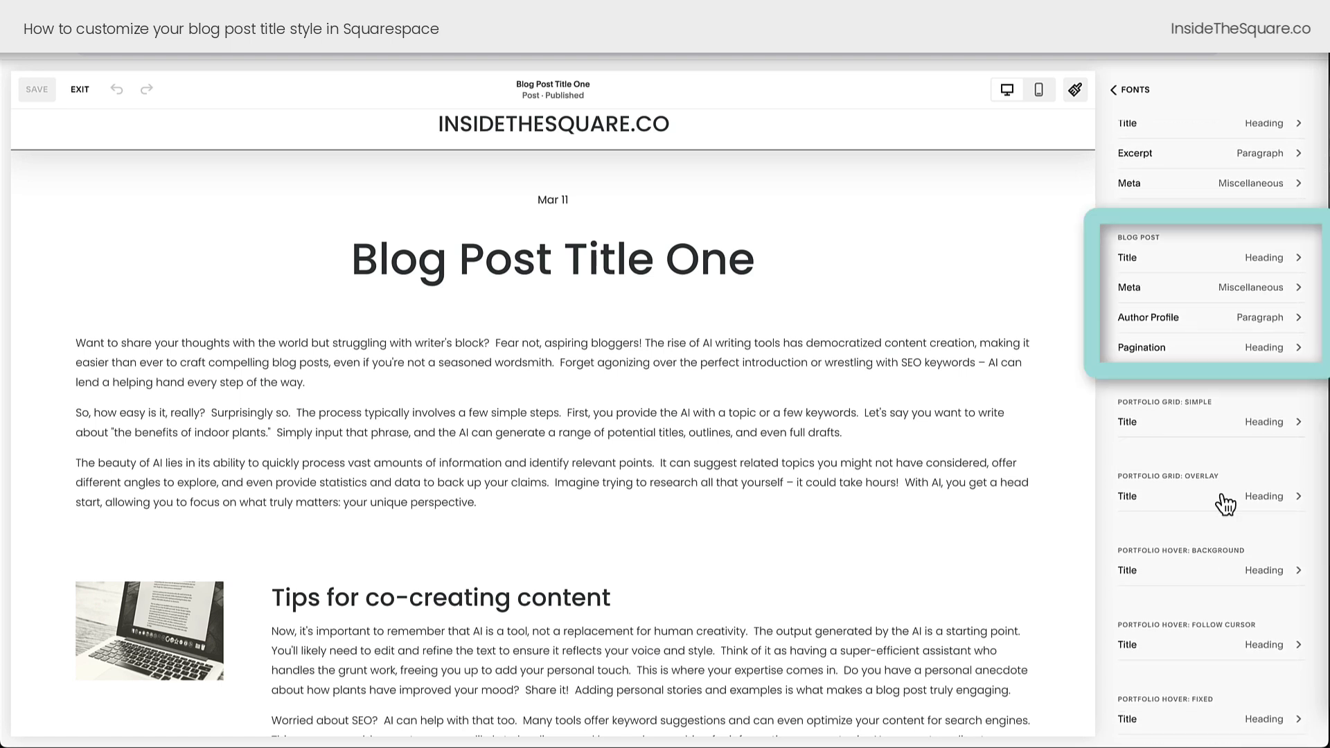
{"action": "left_click", "coordinate": [1273, 270]}
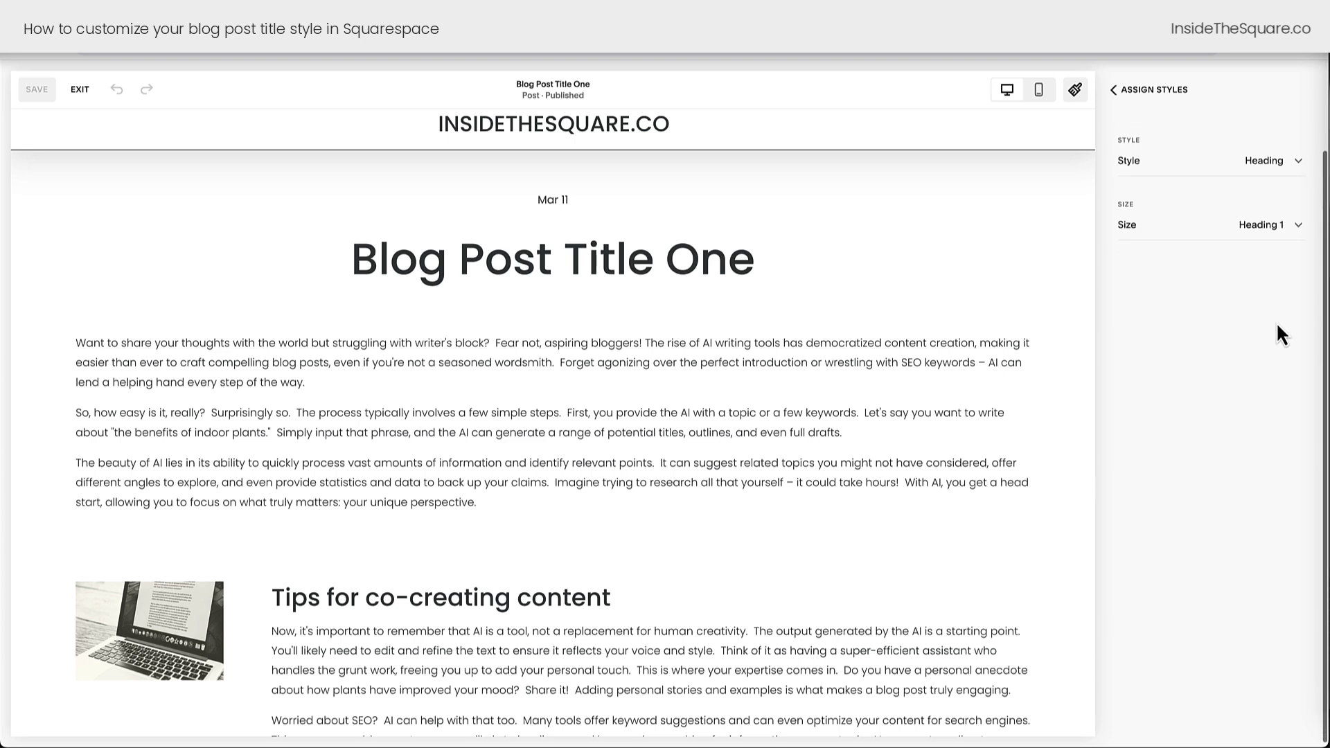
{"action": "left_click", "coordinate": [1262, 194]}
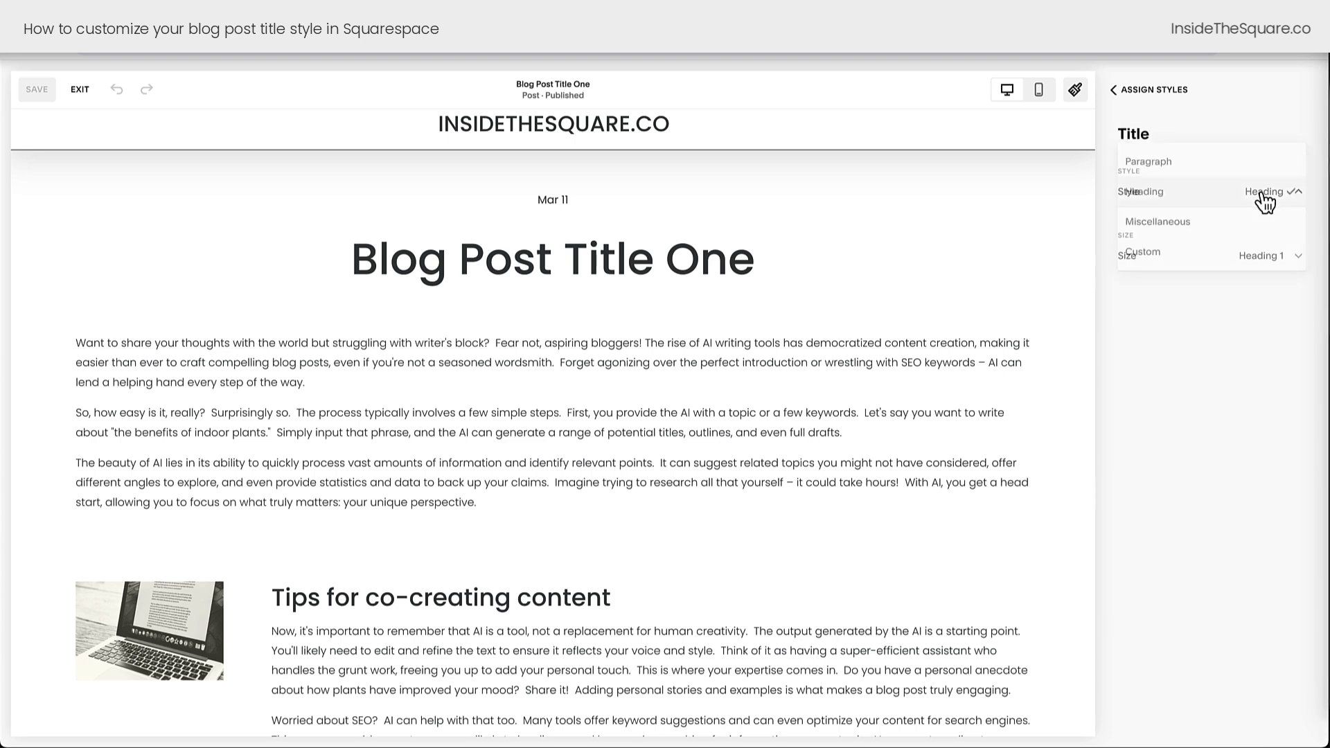
{"action": "left_click", "coordinate": [1172, 256]}
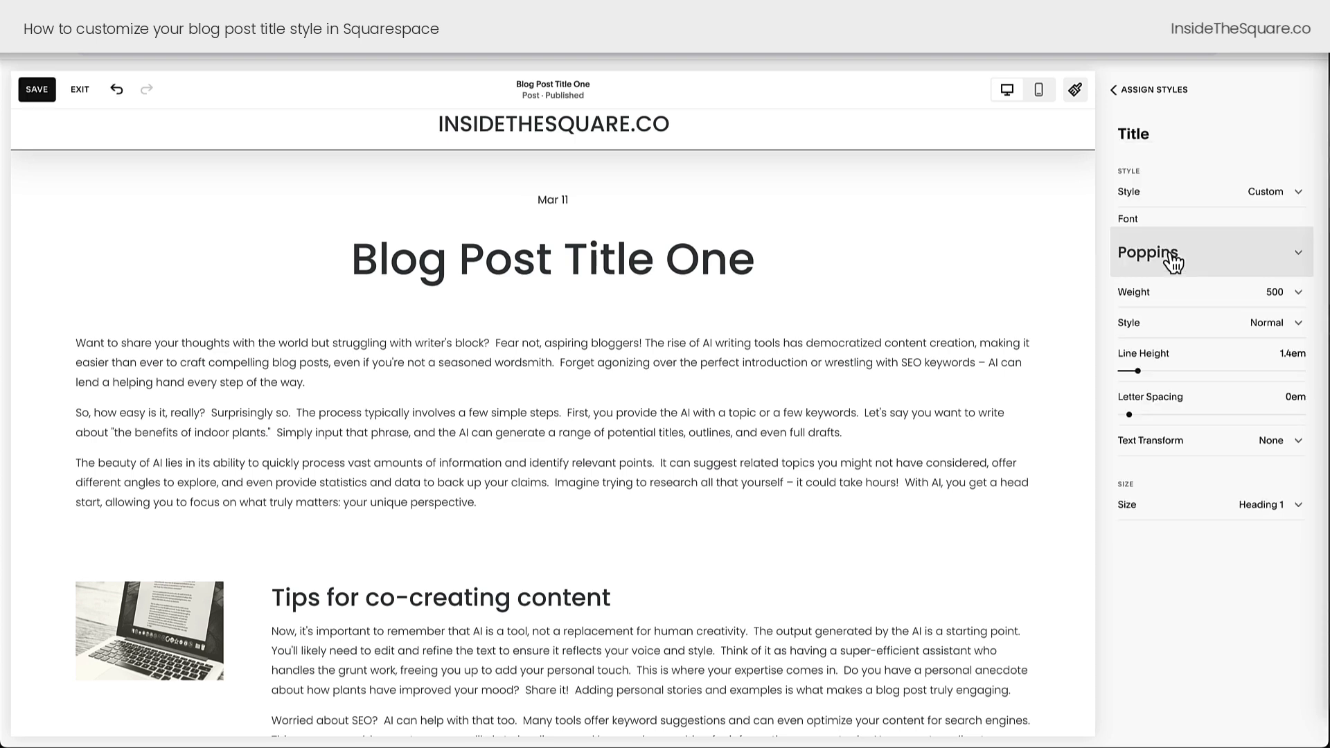
Change the blog post title's font to Alfa Slab One from the Display fonts.
{"action": "left_click", "coordinate": [1286, 256]}
{"action": "scroll", "coordinate": [1241, 450], "scroll_direction": "down", "scroll_amount": 5}
{"action": "scroll", "coordinate": [1240, 450], "scroll_direction": "down", "scroll_amount": 10}
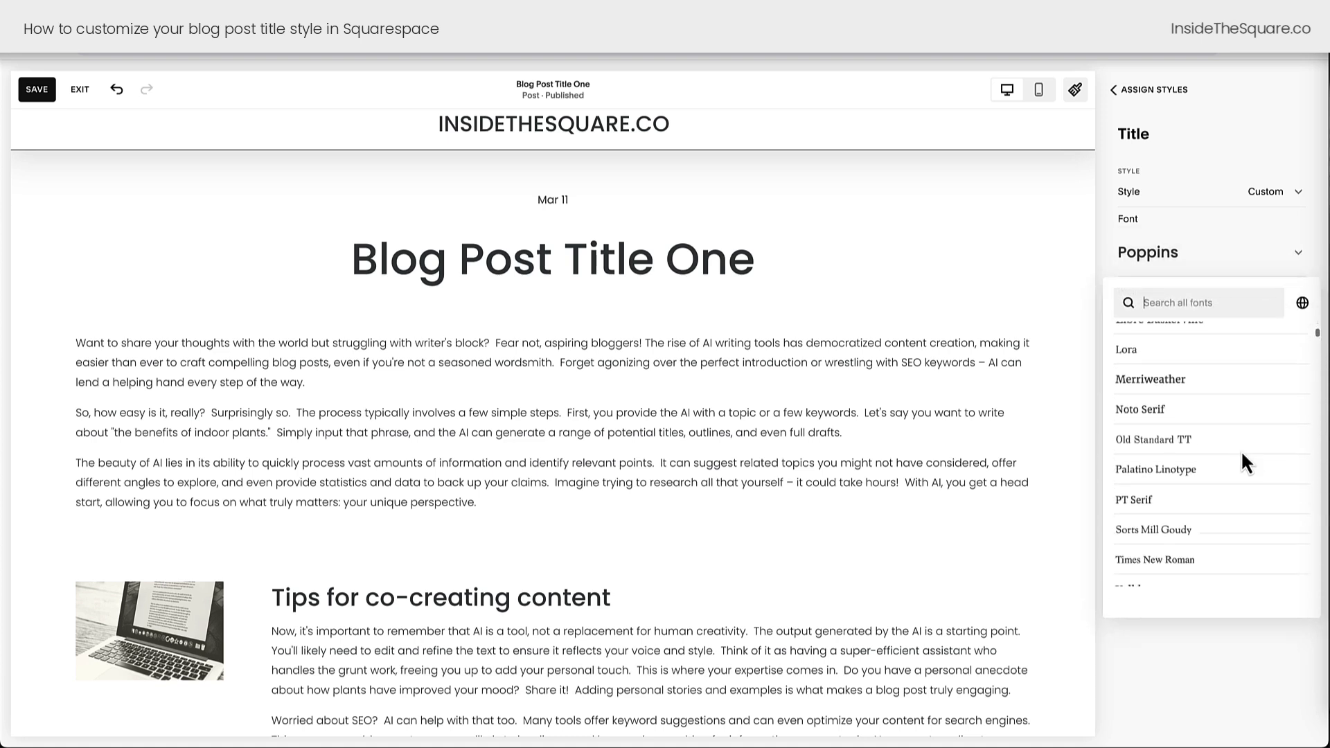
{"action": "scroll", "coordinate": [1241, 450], "scroll_direction": "down", "scroll_amount": 2}
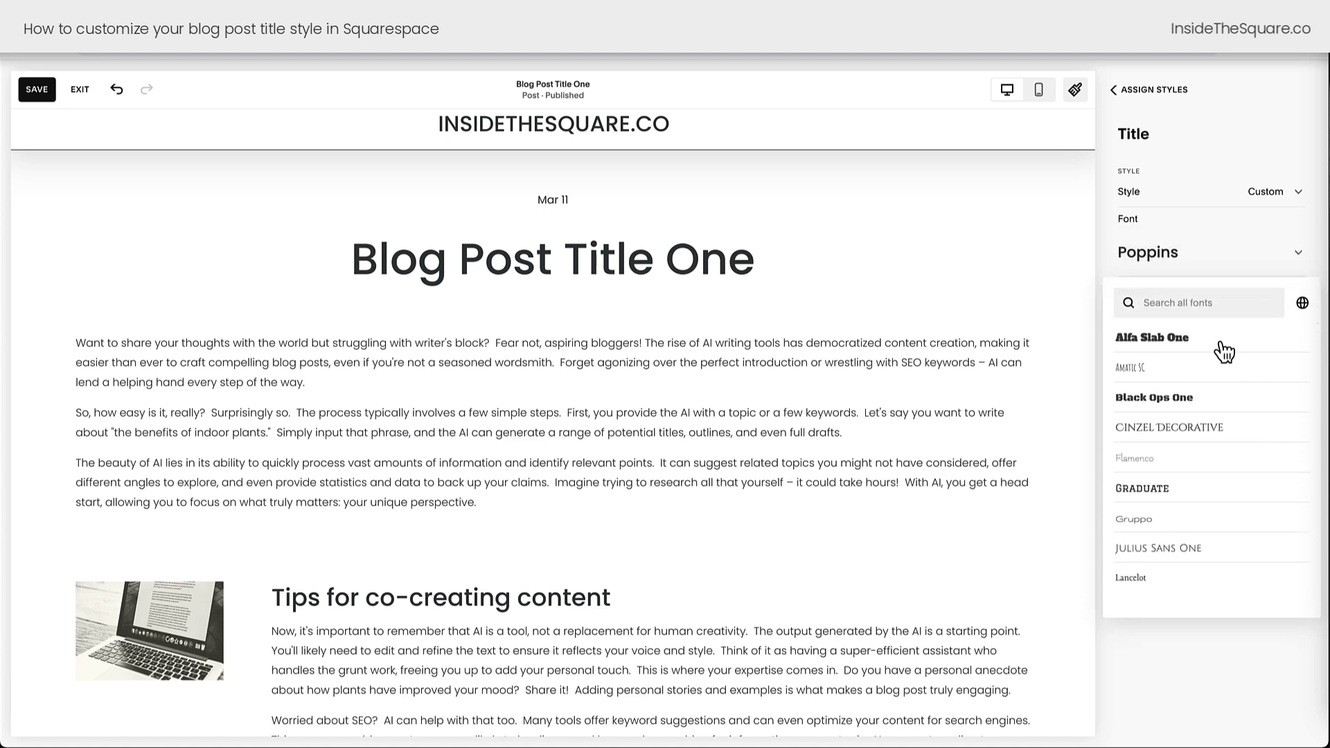
{"action": "left_click", "coordinate": [1234, 365]}
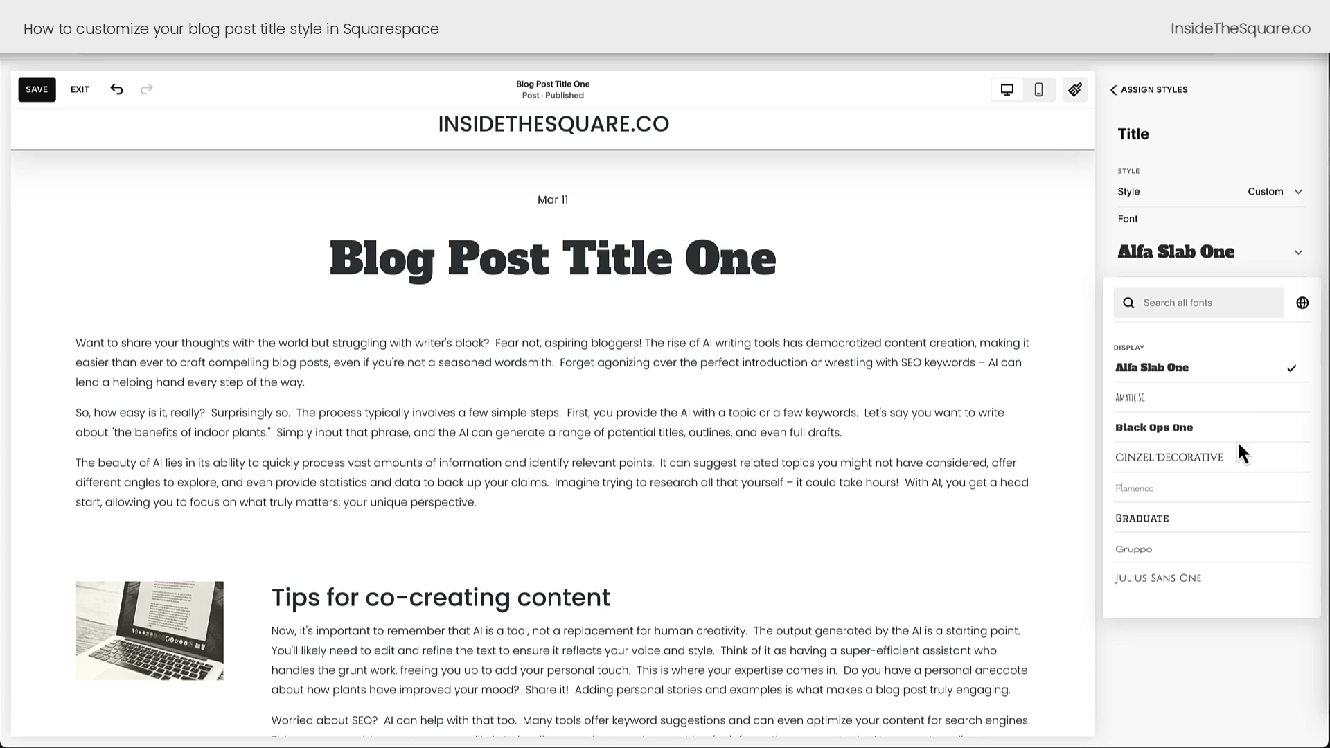
{"action": "left_click", "coordinate": [1319, 242]}
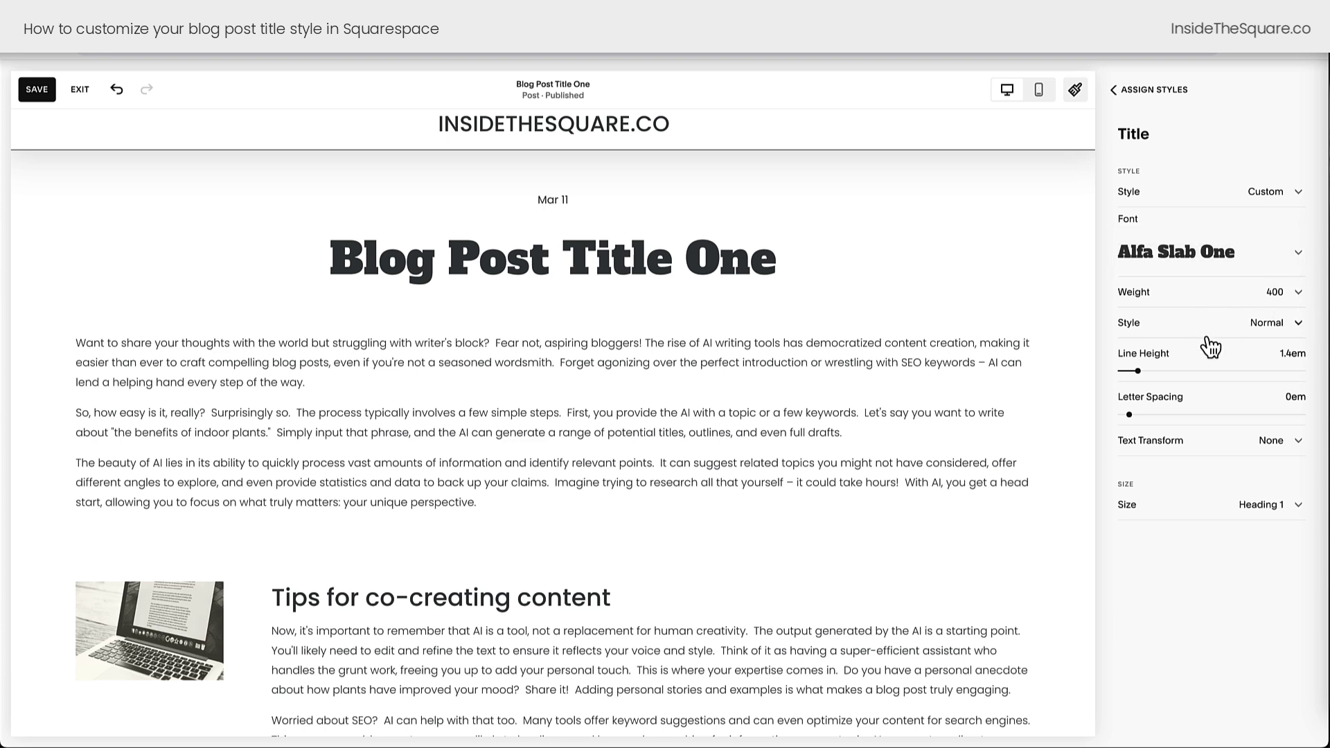
Set the blog post title's letter spacing to 0.06em and look over the text transform choices, leaving None.
{"action": "mouse_move", "coordinate": [1129, 414]}
{"action": "left_mouse_down"}
{"action": "mouse_move", "coordinate": [1150, 414]}
{"action": "mouse_move", "coordinate": [1133, 414]}
{"action": "left_mouse_up"}
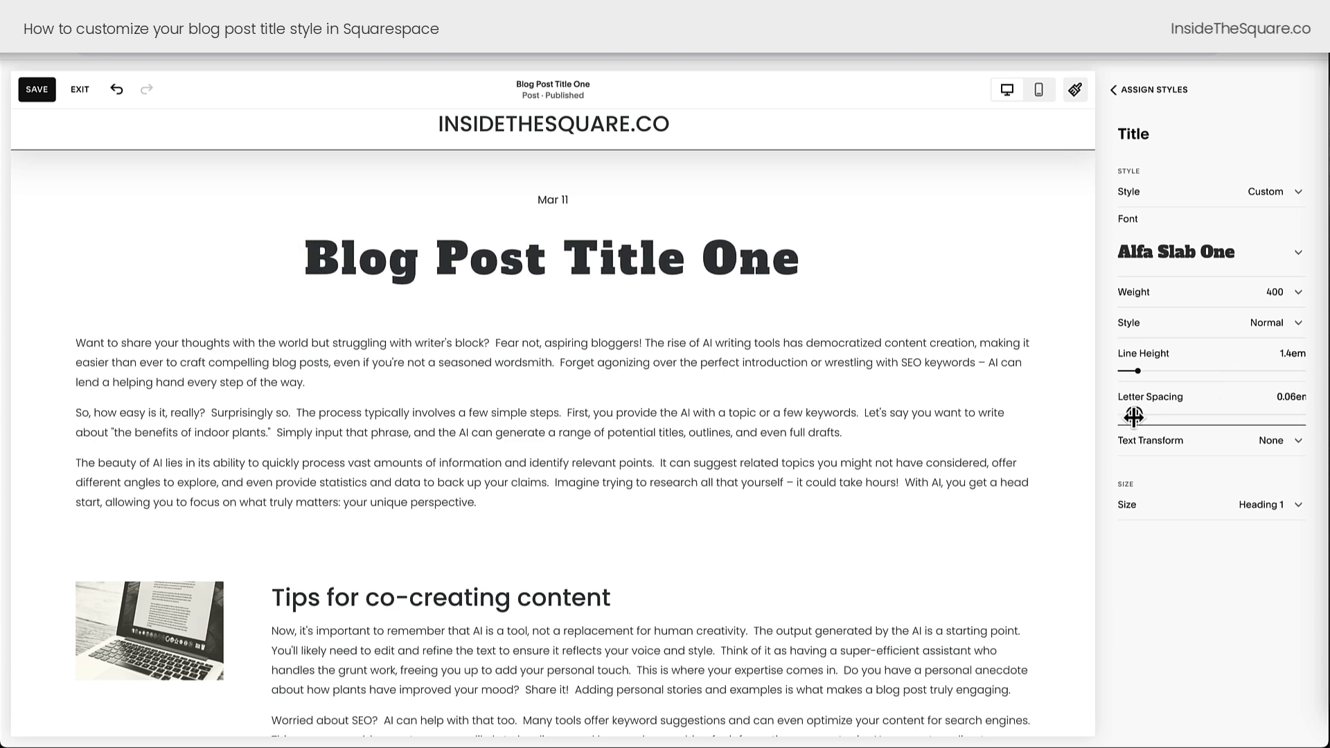
{"action": "left_click", "coordinate": [1236, 456]}
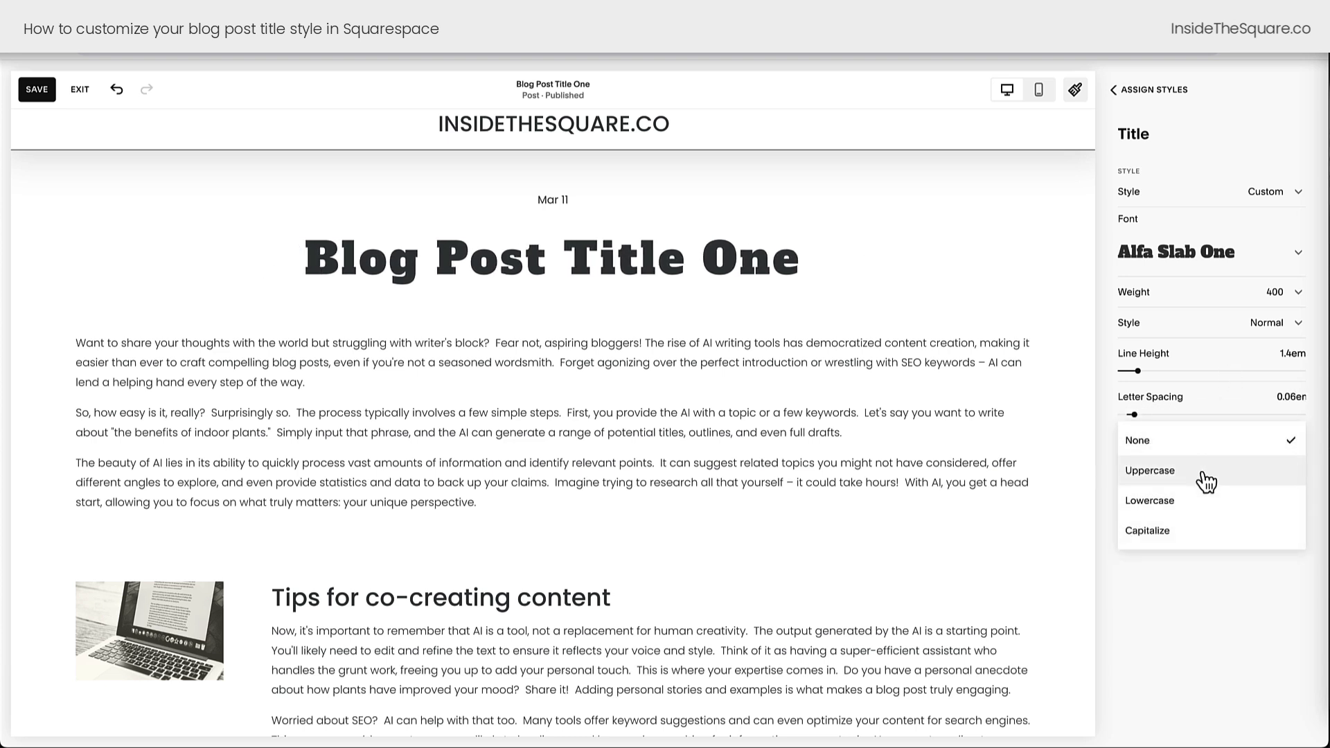
{"action": "left_click", "coordinate": [1216, 567]}
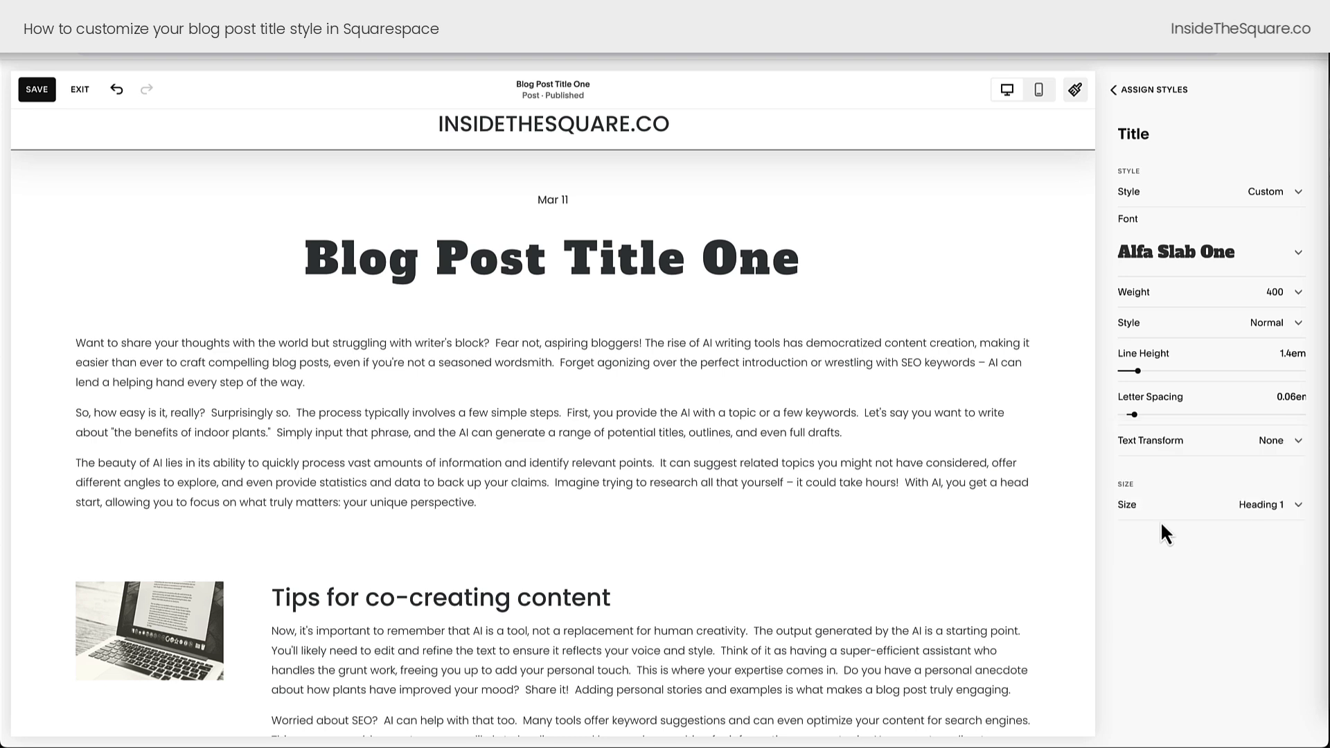
Switch the blog post title's size to Custom and set it to 6rem.
{"action": "left_click", "coordinate": [1259, 506]}
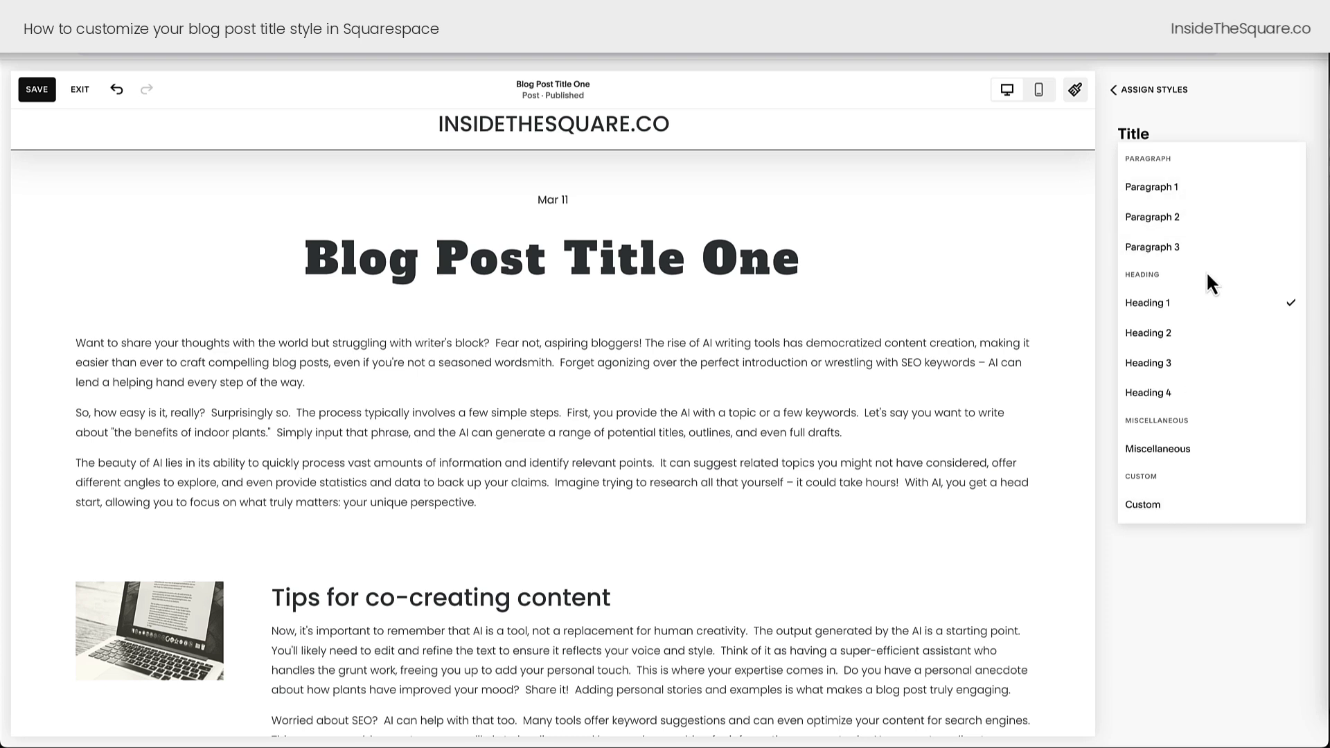
{"action": "left_click", "coordinate": [1266, 508]}
{"action": "left_click_drag", "start_coordinate": [1190, 548], "coordinate": [1229, 547]}
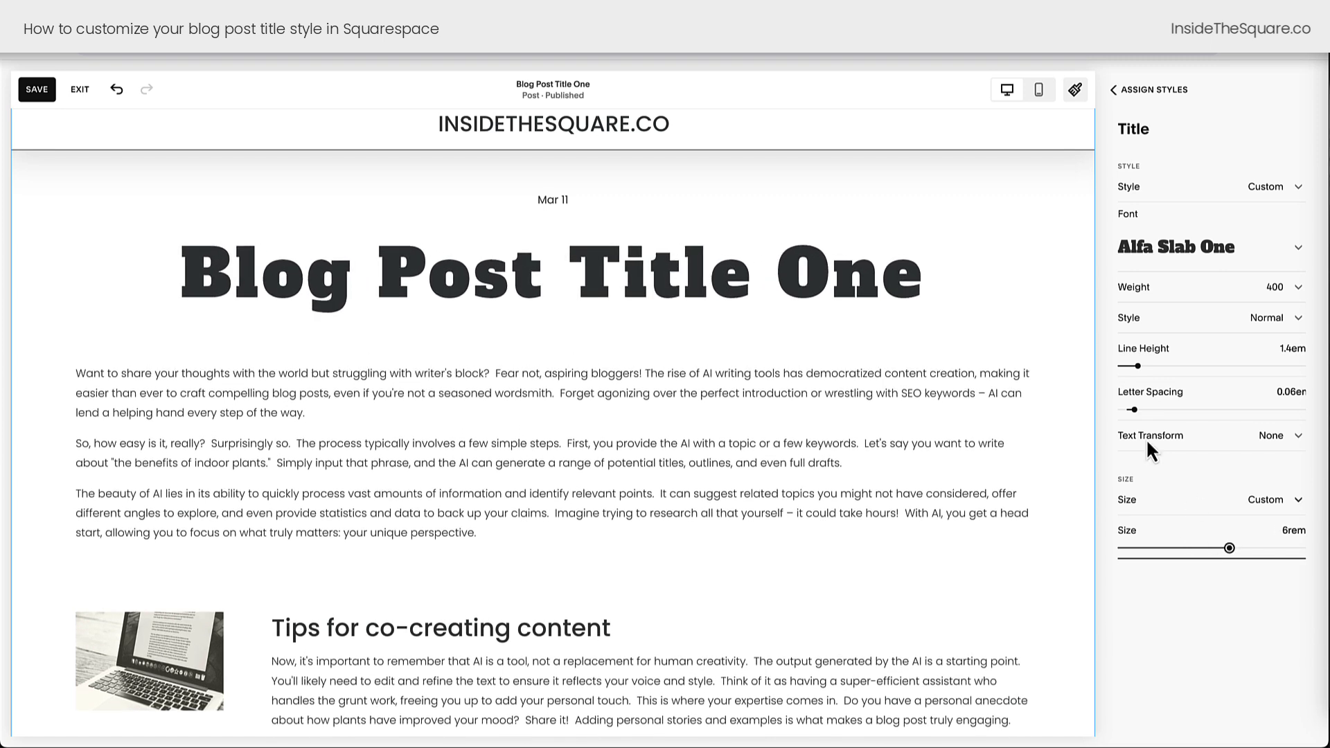
Go back to the site styles and look through the list of assigned font styles again.
{"action": "left_click", "coordinate": [1132, 101]}
{"action": "left_click", "coordinate": [1134, 99]}
{"action": "left_click", "coordinate": [1136, 104]}
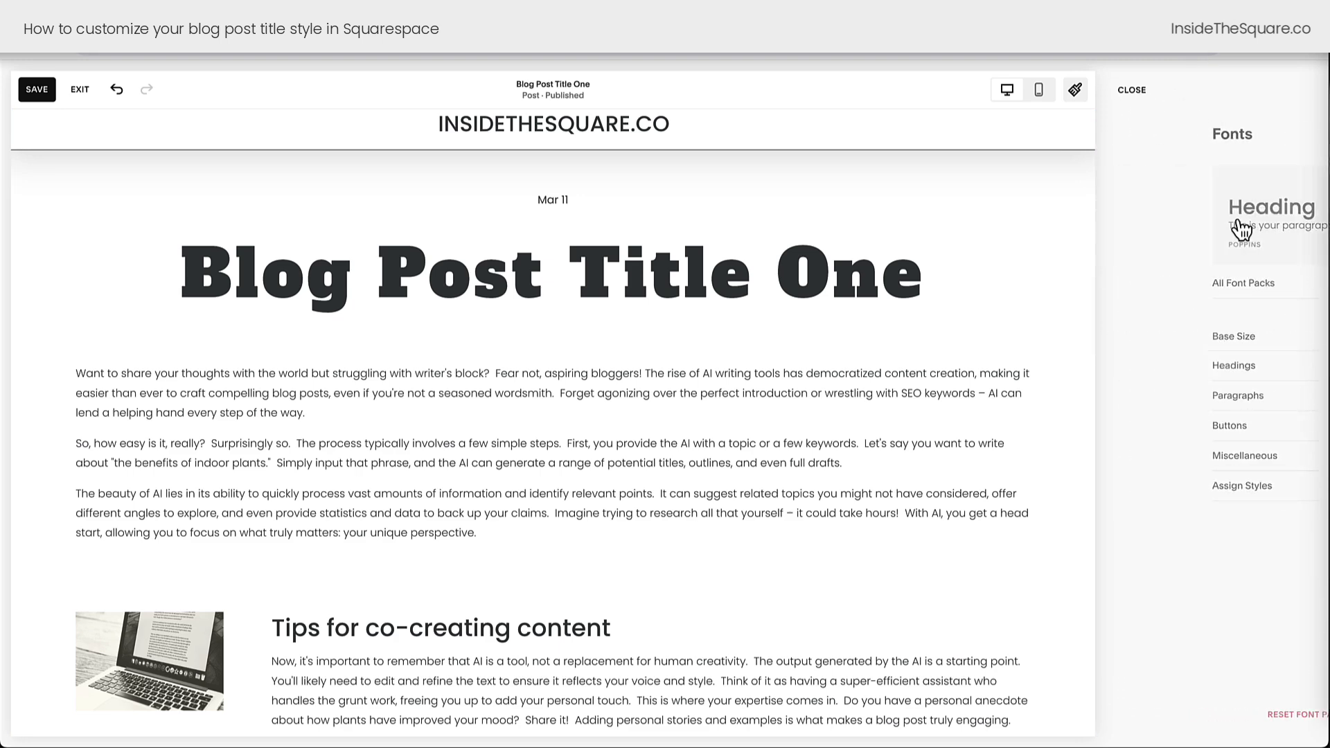
{"action": "left_click", "coordinate": [1297, 335]}
{"action": "left_click", "coordinate": [1245, 494]}
{"action": "scroll", "coordinate": [1247, 504], "scroll_direction": "down", "scroll_amount": 20}
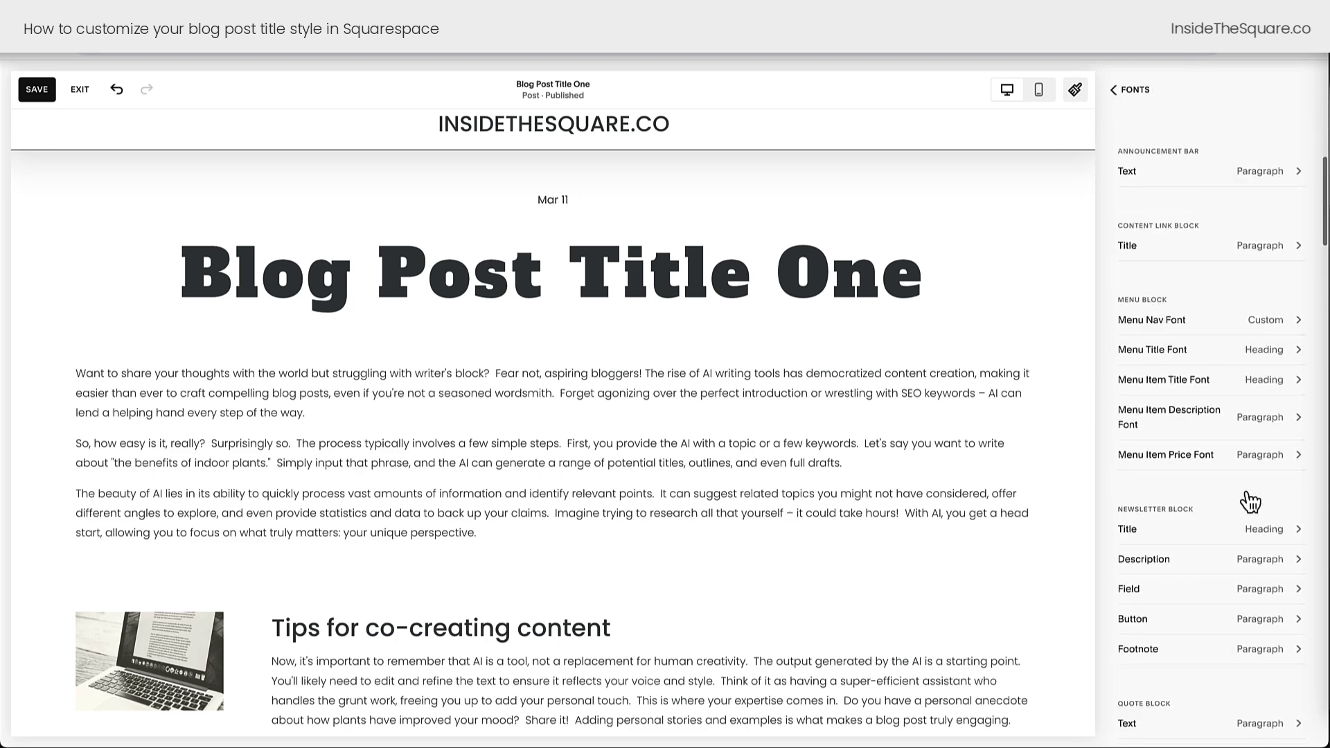
{"action": "scroll", "coordinate": [1247, 503], "scroll_direction": "down", "scroll_amount": 3}
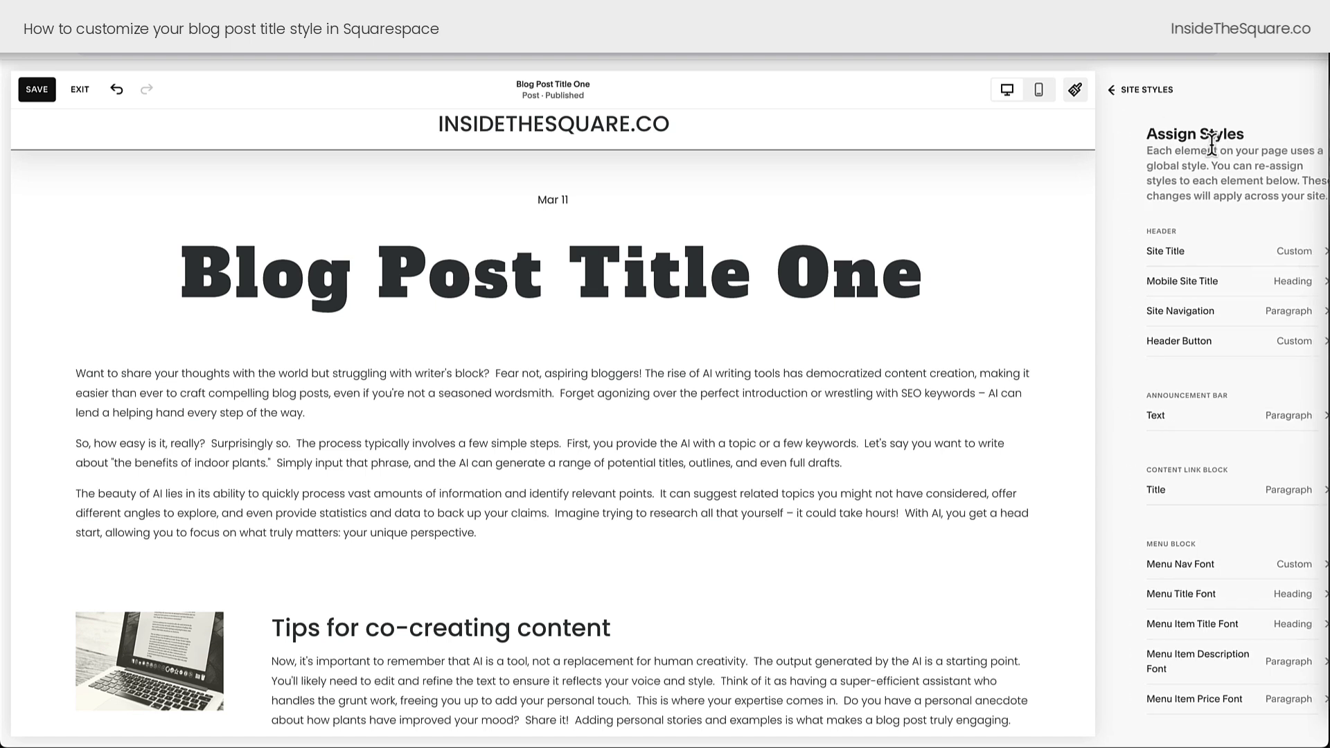
Open the Lightest 1 section color theme for editing and find its Blog Post colors.
{"action": "left_click", "coordinate": [1146, 91]}
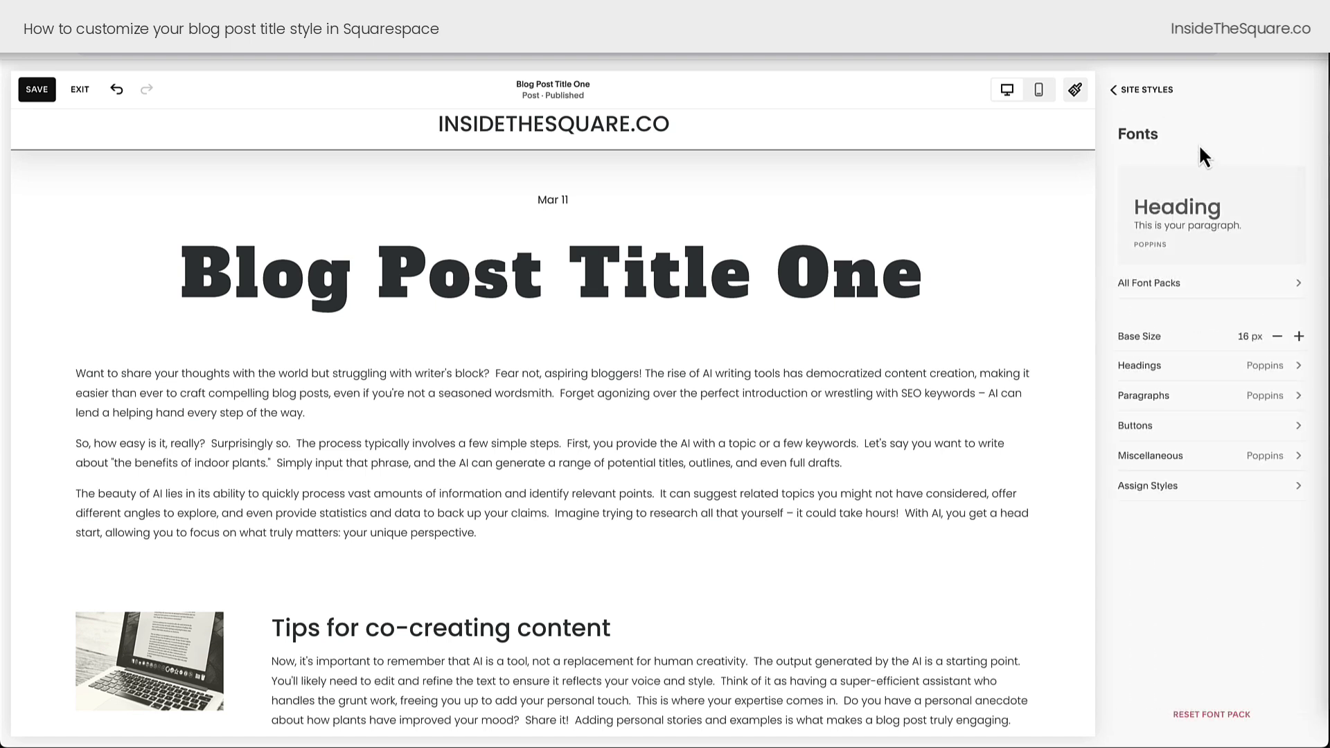
{"action": "left_click", "coordinate": [1148, 91]}
{"action": "left_click", "coordinate": [1306, 404]}
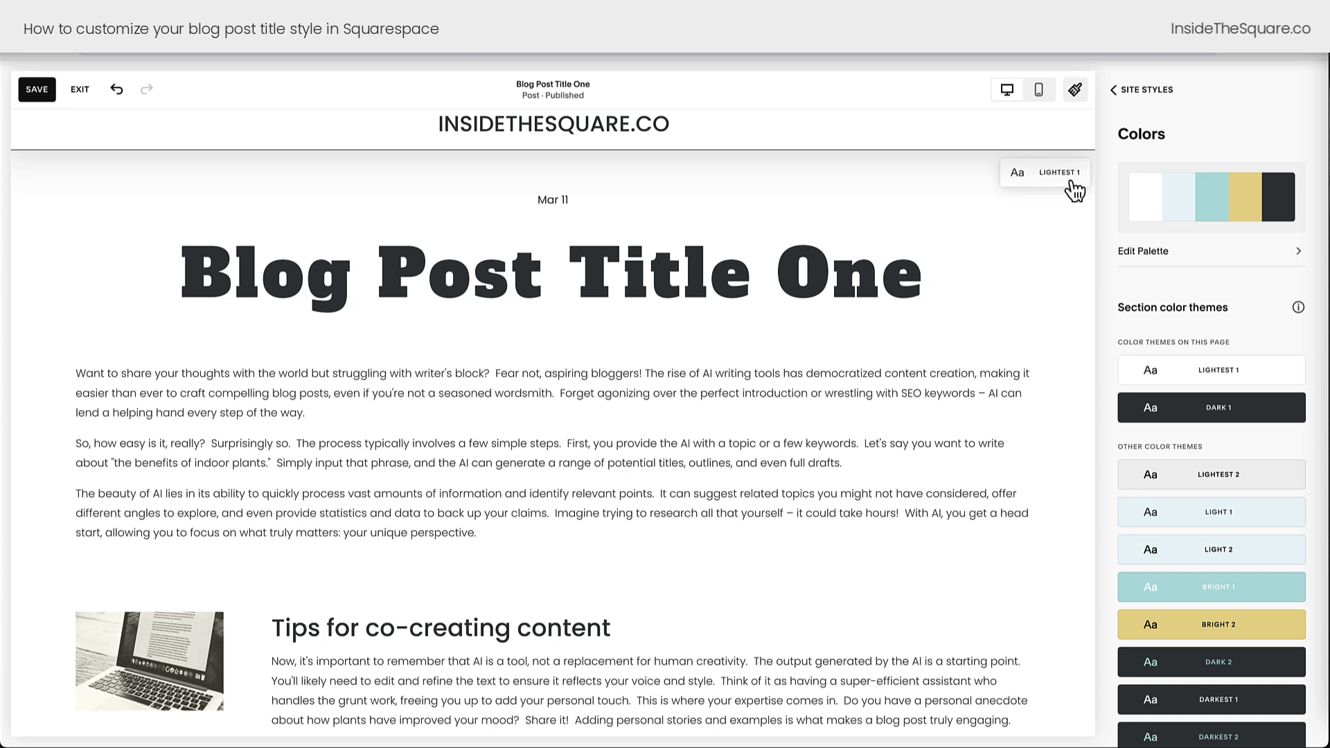
{"action": "left_click", "coordinate": [1287, 374]}
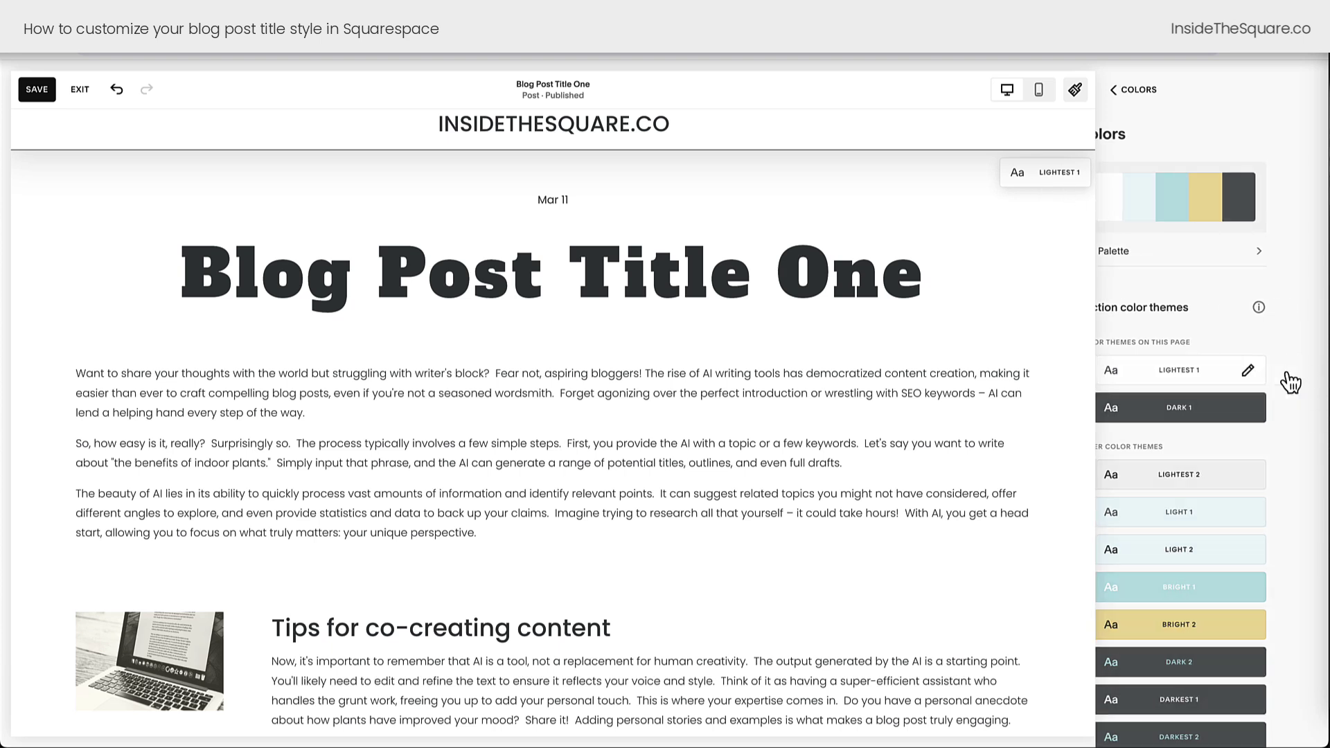
{"action": "scroll", "coordinate": [1220, 468], "scroll_direction": "down", "scroll_amount": 5}
{"action": "scroll", "coordinate": [1220, 467], "scroll_direction": "down", "scroll_amount": 15}
{"action": "scroll", "coordinate": [1251, 534], "scroll_direction": "down", "scroll_amount": 3}
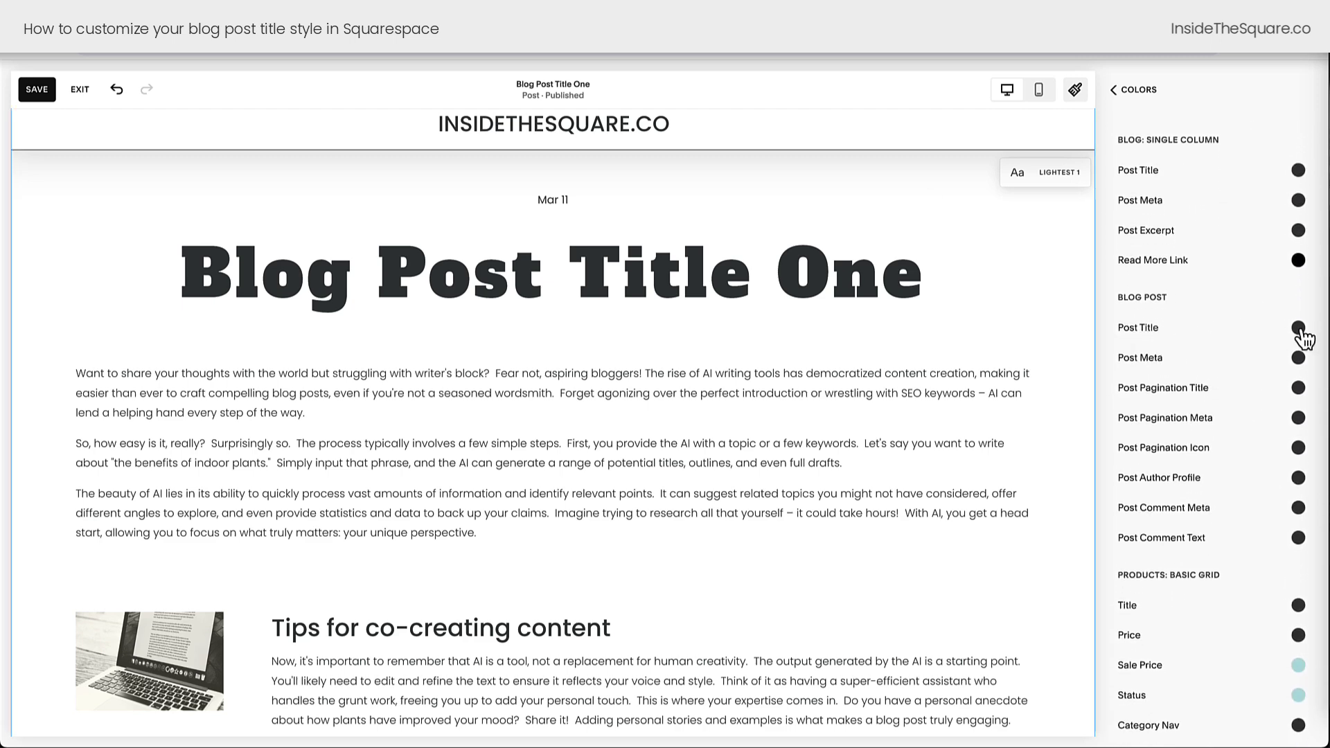
Try the teal, dark and gold palette colors on the blog post's Post Title.
{"action": "left_click", "coordinate": [1299, 331]}
{"action": "left_click", "coordinate": [1218, 298]}
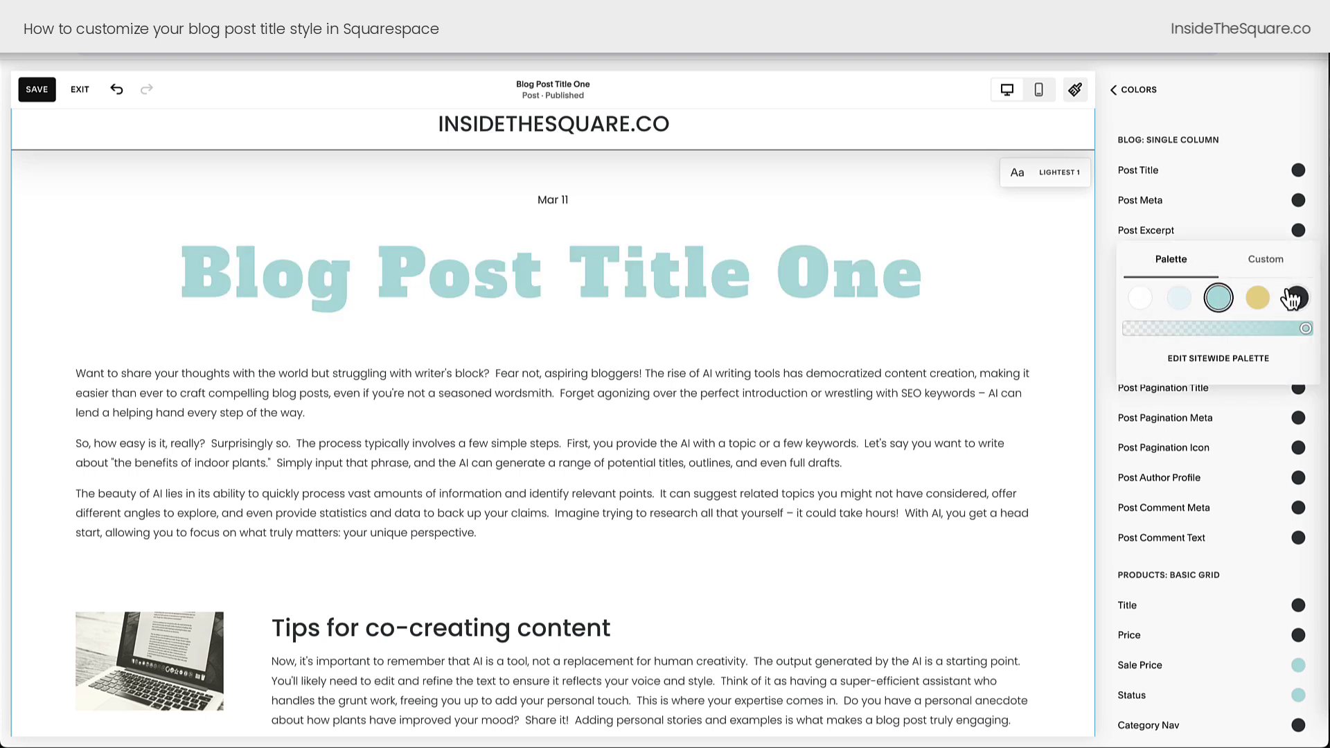
{"action": "left_click", "coordinate": [1292, 298]}
{"action": "left_click", "coordinate": [1257, 298]}
Try a custom light purple, RGB 157, 160, 245, as the blog post's Post Title color.
{"action": "left_click", "coordinate": [1267, 265]}
{"action": "left_click", "coordinate": [1267, 338]}
{"action": "left_click", "coordinate": [1250, 391]}
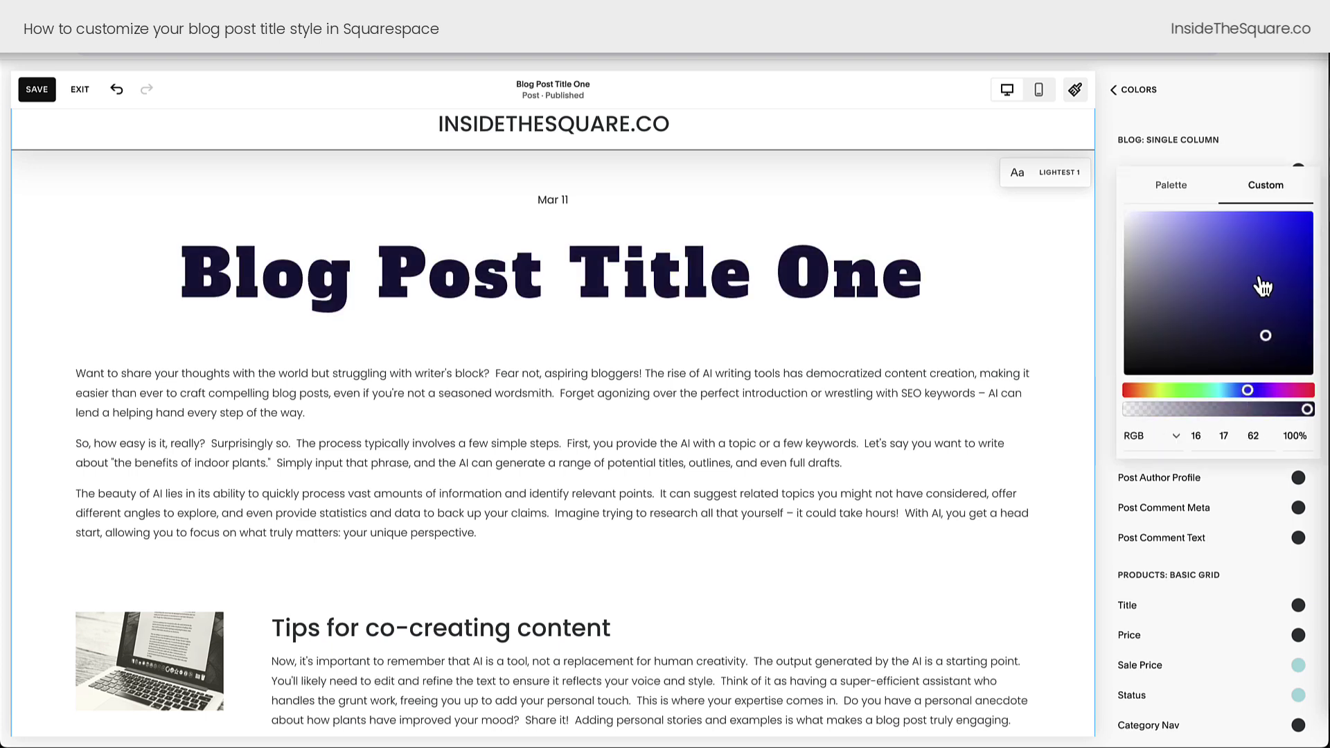
{"action": "left_click", "coordinate": [1286, 224]}
{"action": "left_click", "coordinate": [1192, 217]}
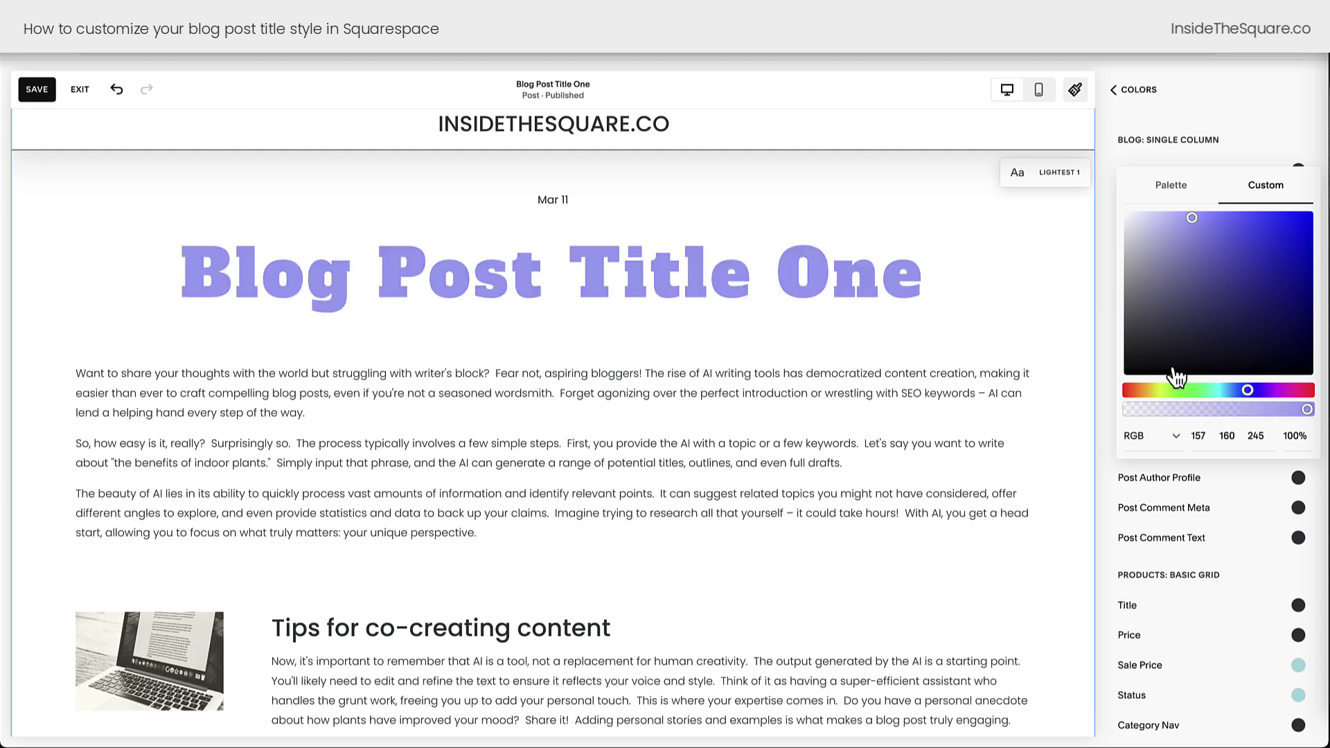
{"action": "left_click", "coordinate": [1104, 406]}
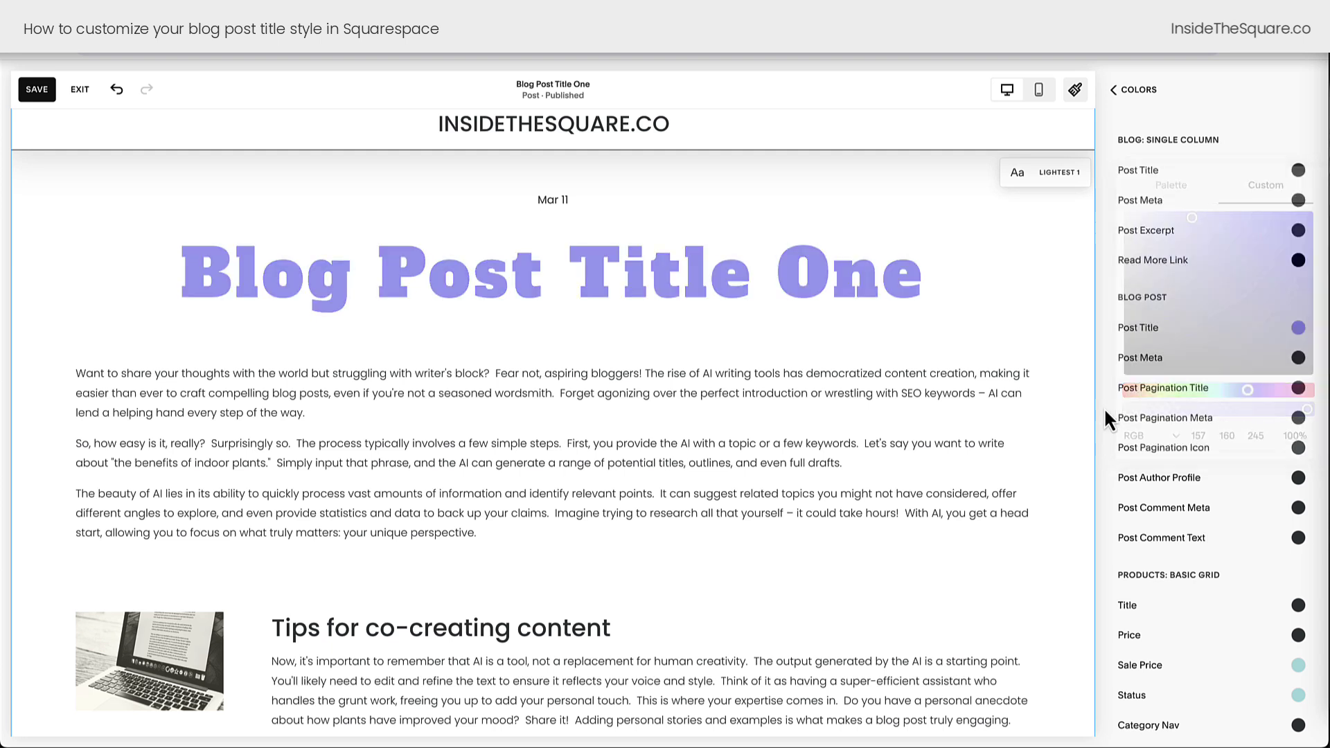
Set the blog post's Post Title color to the darkest color of the site palette.
{"action": "left_click", "coordinate": [1296, 332]}
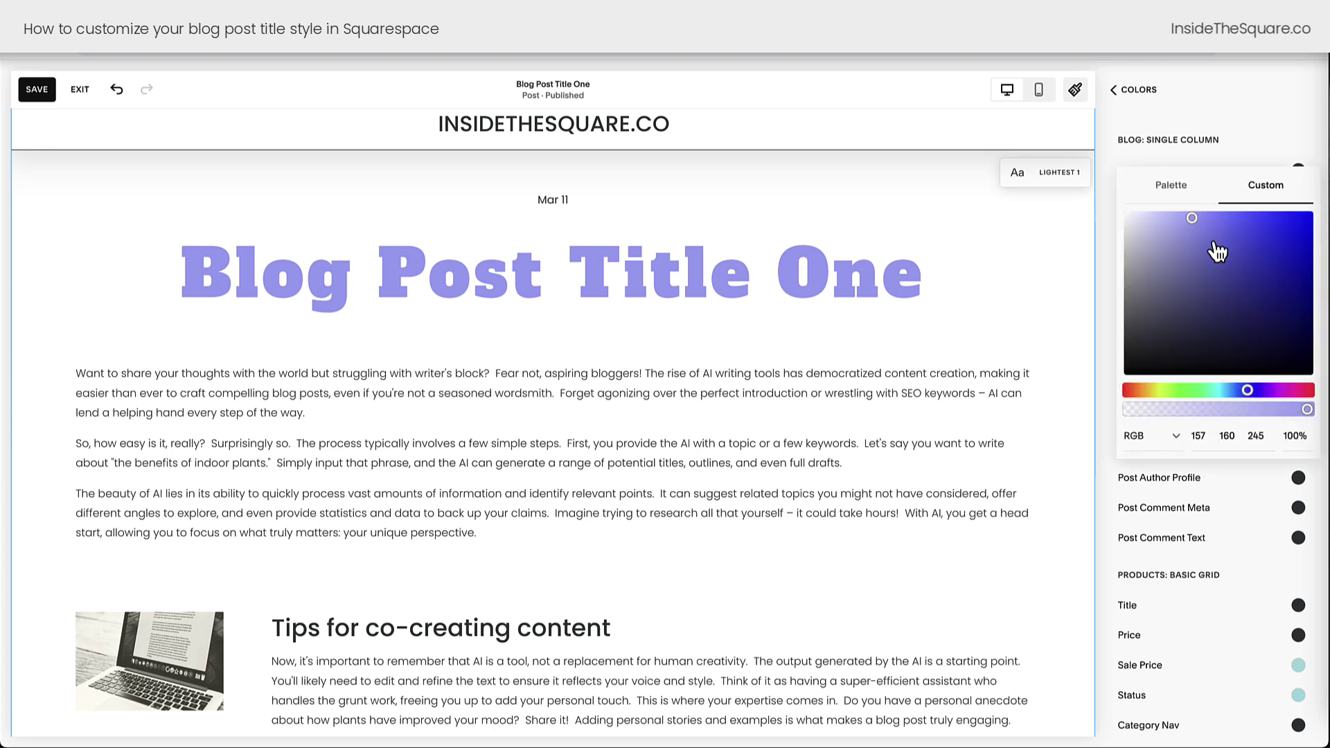
{"action": "left_click", "coordinate": [1192, 194]}
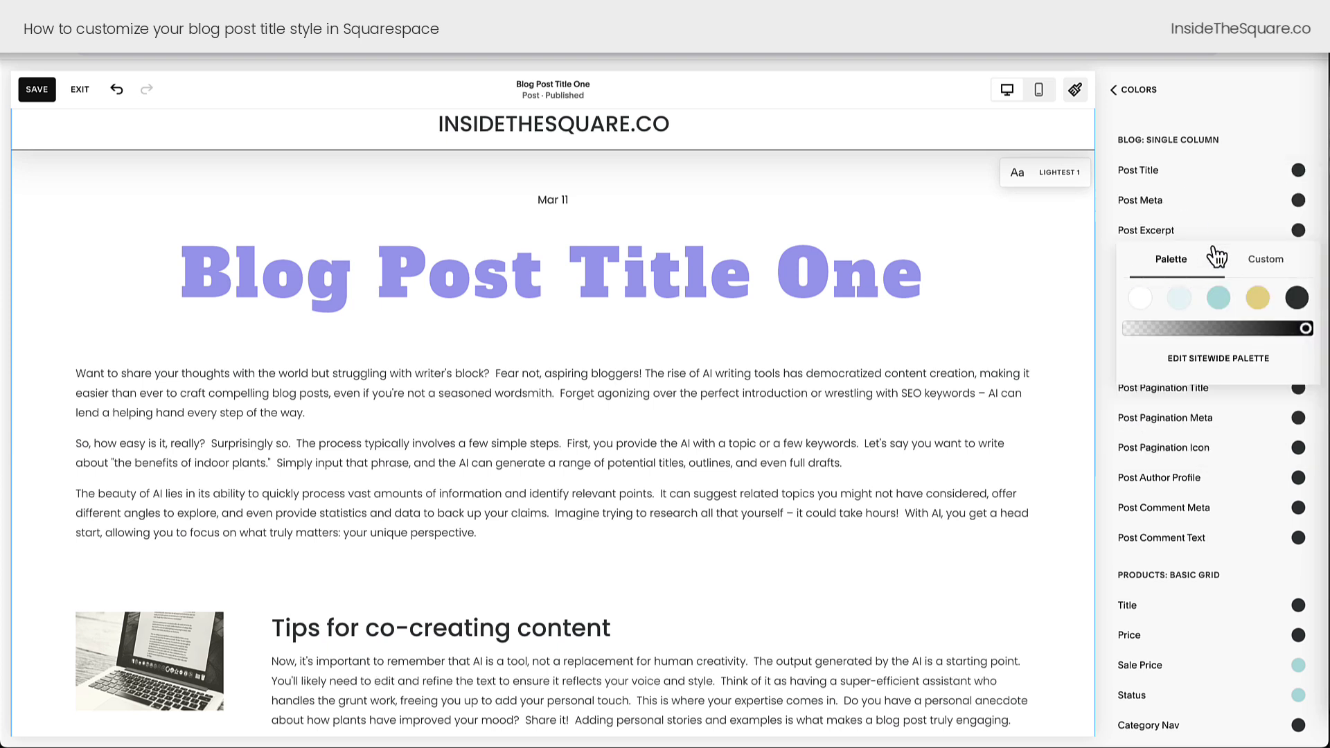
{"action": "left_click", "coordinate": [1217, 298]}
{"action": "left_click", "coordinate": [1295, 298]}
{"action": "left_click", "coordinate": [1108, 276]}
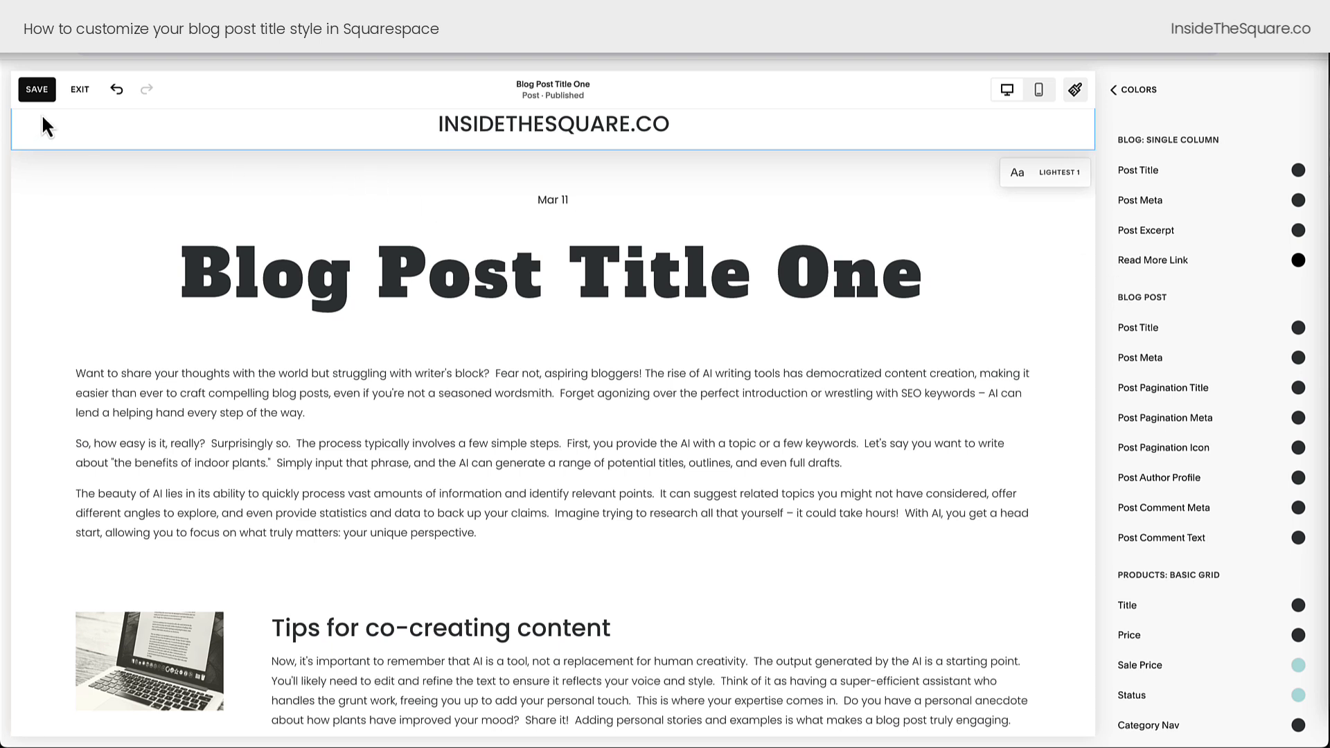
Save the site style changes and exit editing.
{"action": "left_click", "coordinate": [38, 90]}
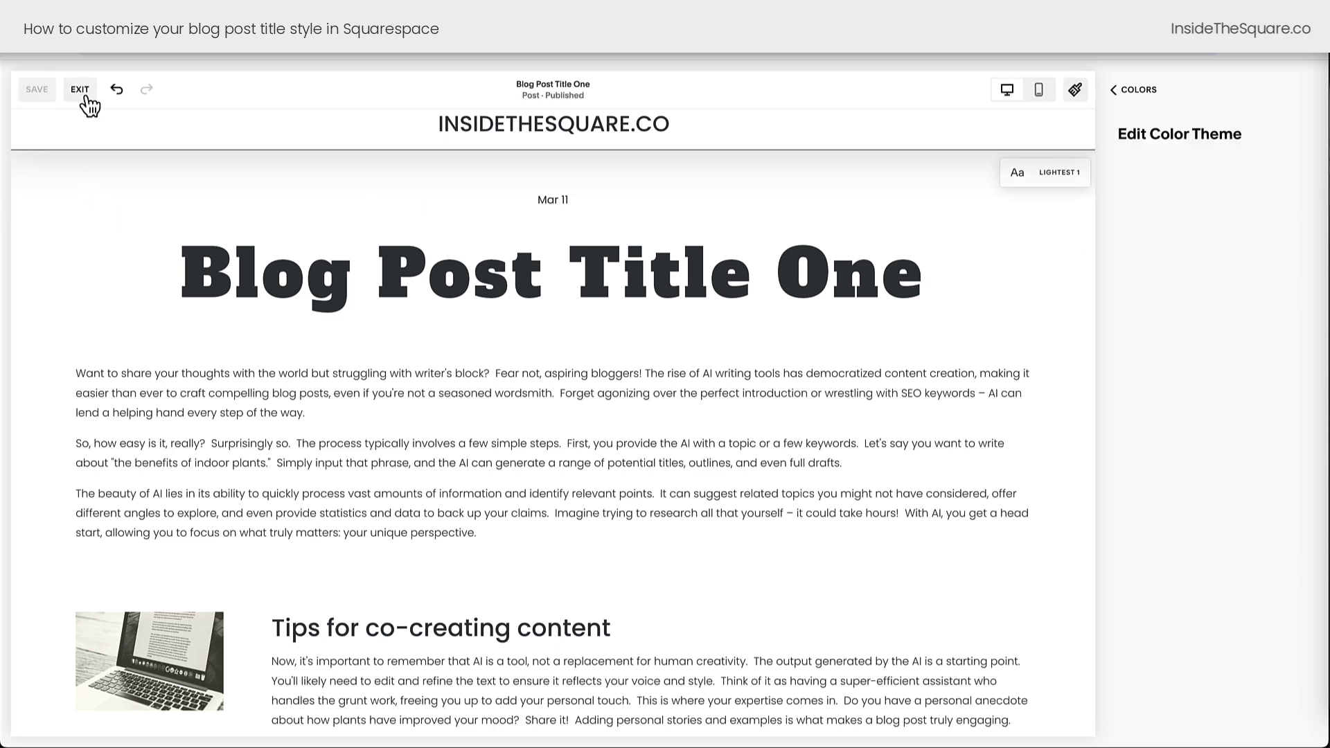
{"action": "left_click", "coordinate": [81, 94]}
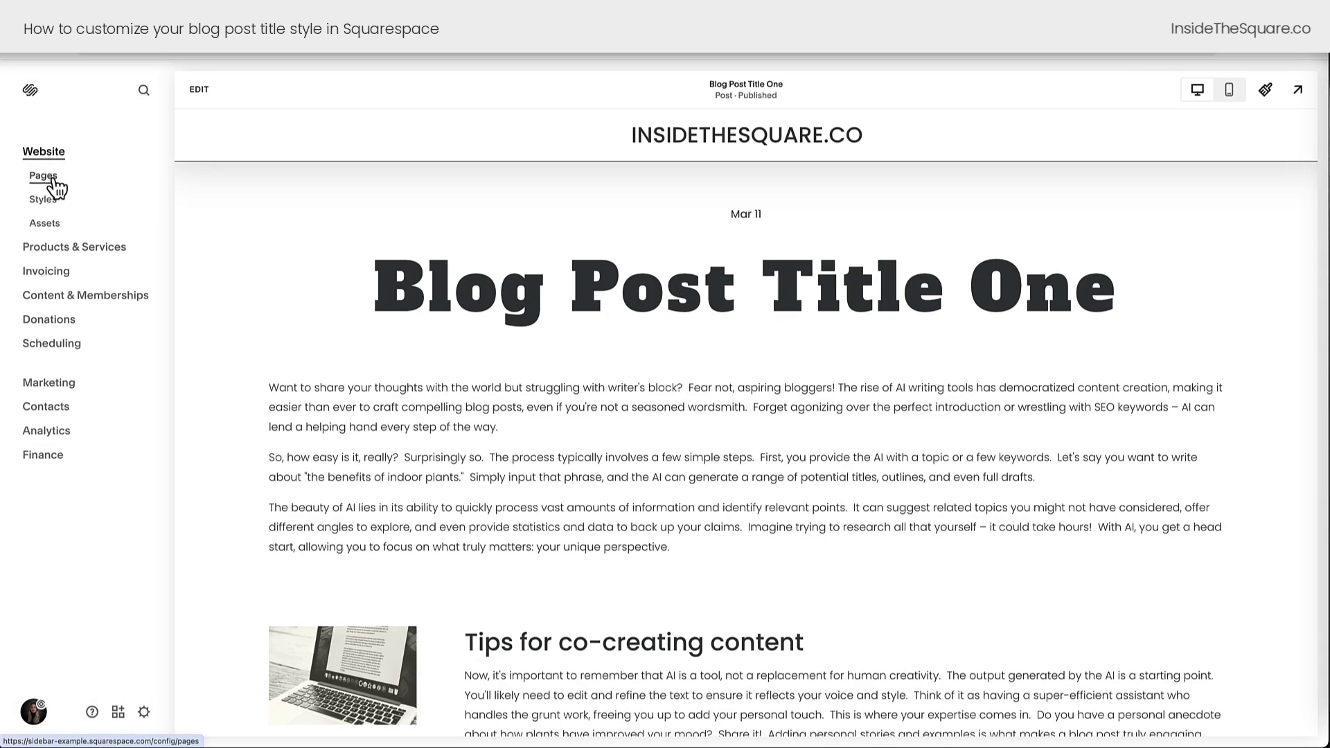
Open the site's Custom CSS and uncomment the gradient effect's .entry-title rule.
{"action": "left_click", "coordinate": [43, 176]}
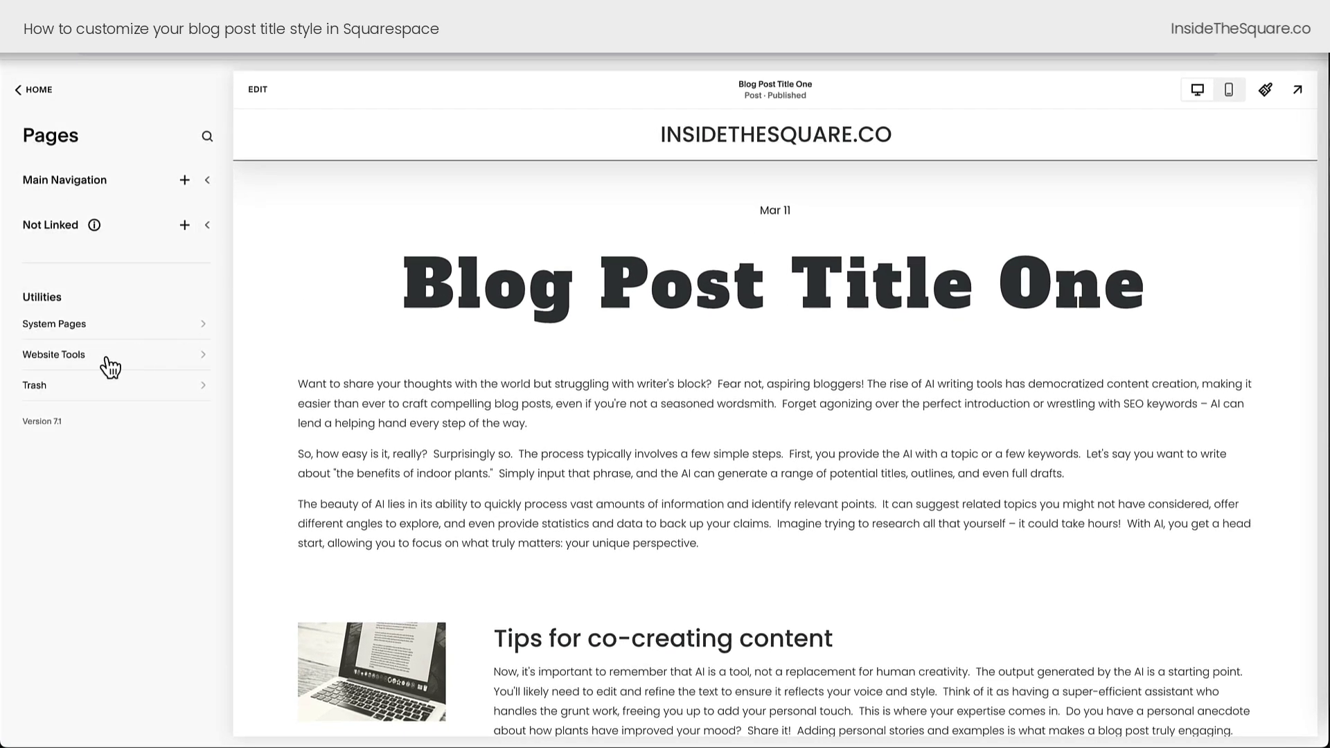
{"action": "left_click", "coordinate": [145, 364]}
{"action": "left_click", "coordinate": [158, 199]}
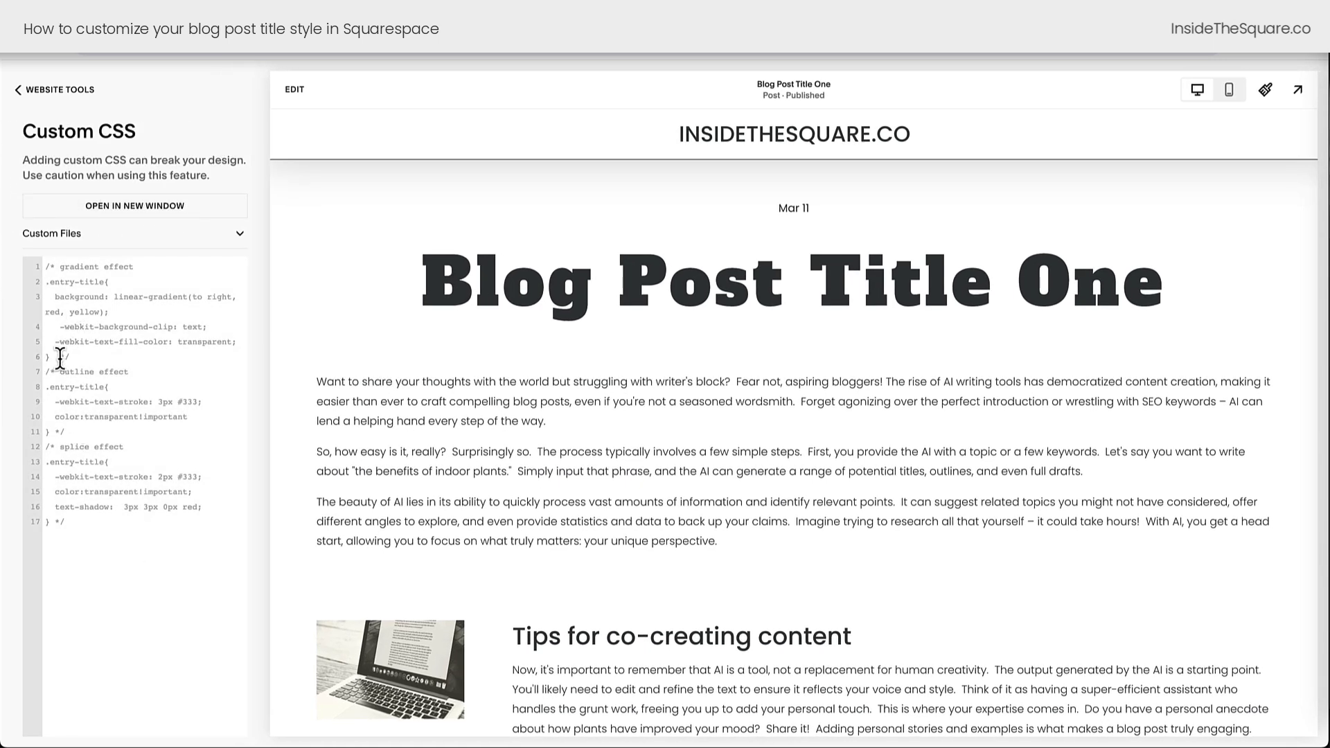
{"action": "key", "text": "BackSpace"}
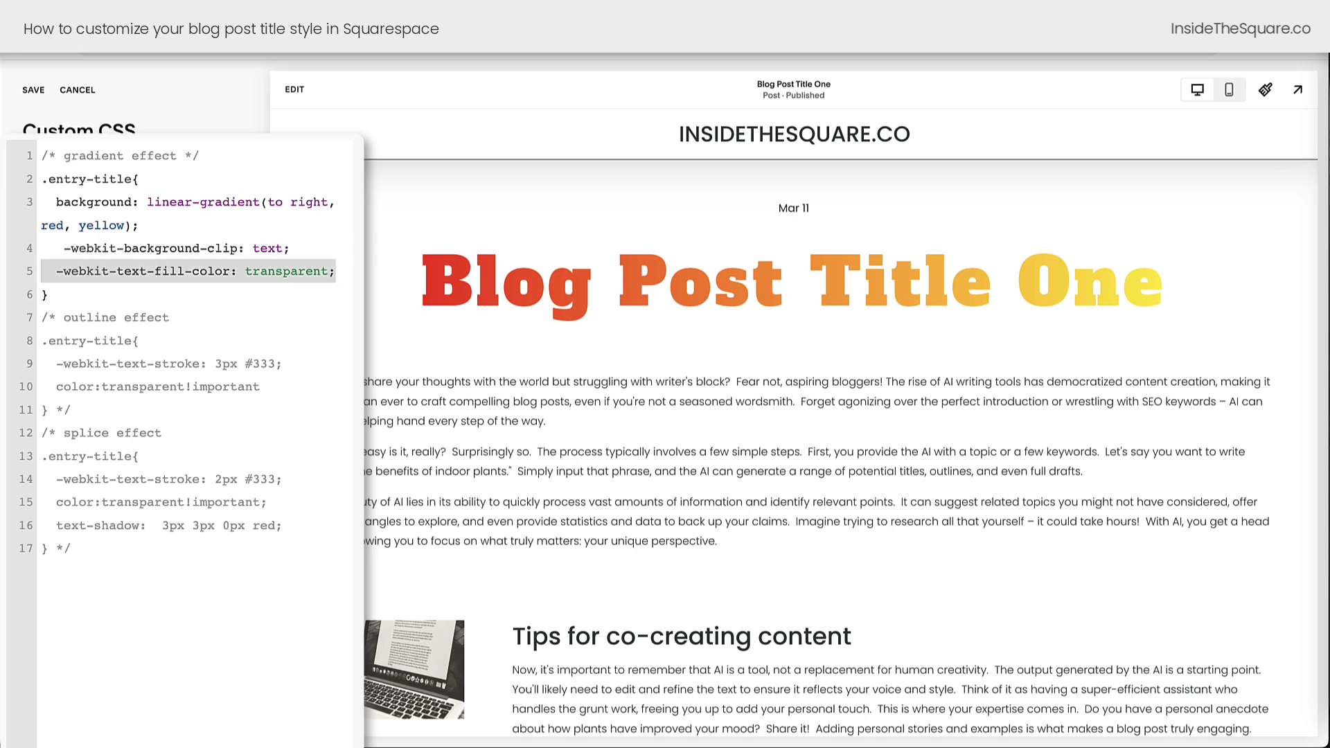
Set the title gradient's start color to #a1d9dd and its end color to green.
{"action": "type", "text": "#a1d9dd"}
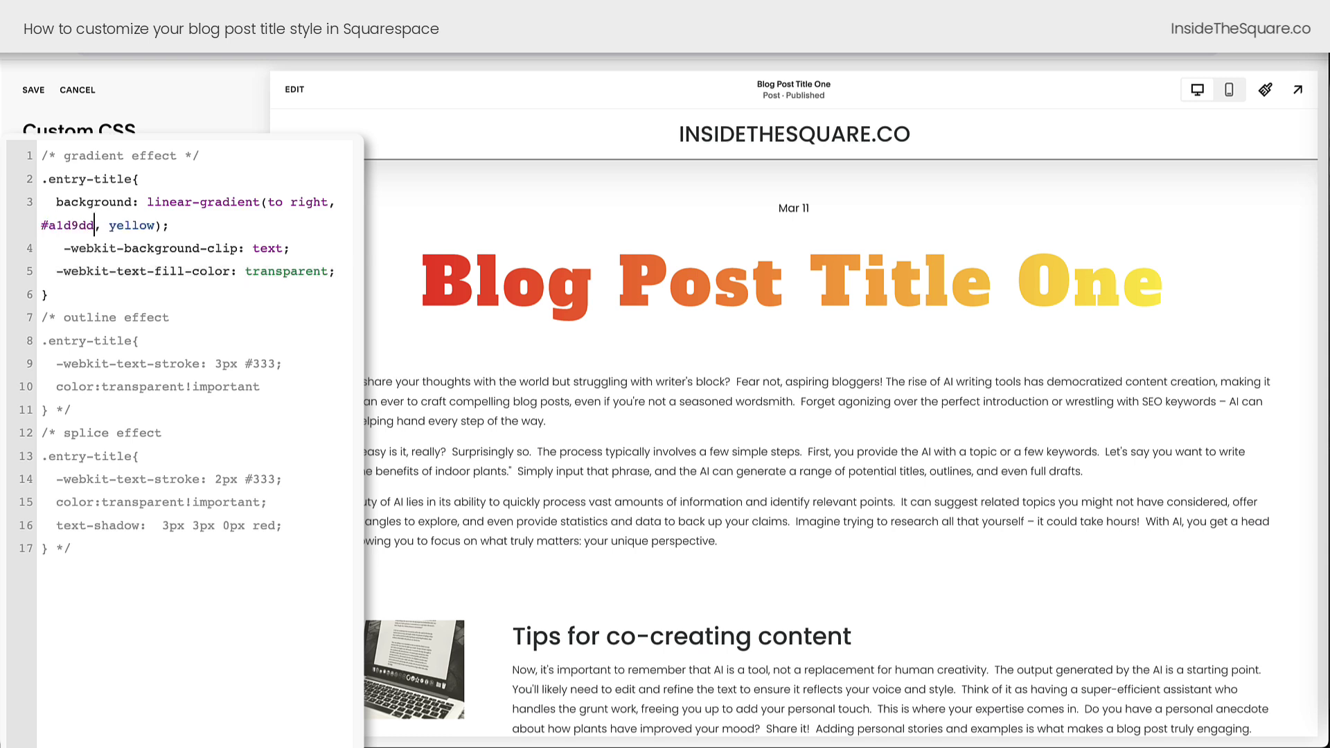
{"action": "double_click", "coordinate": [132, 225]}
{"action": "type", "text": "green"}
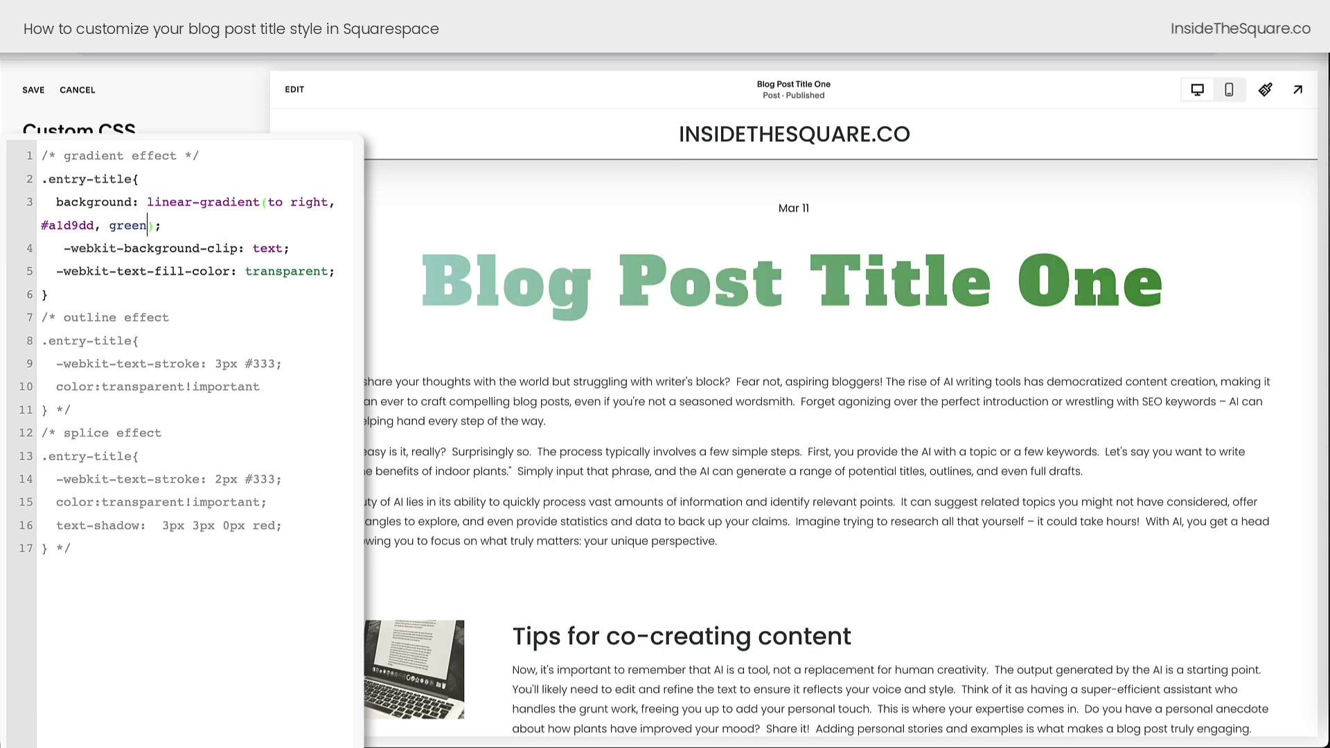
Try "to left" as the title gradient's direction and set the direction to -15deg.
{"action": "left_click_drag", "start_coordinate": [336, 202], "coordinate": [267, 202]}
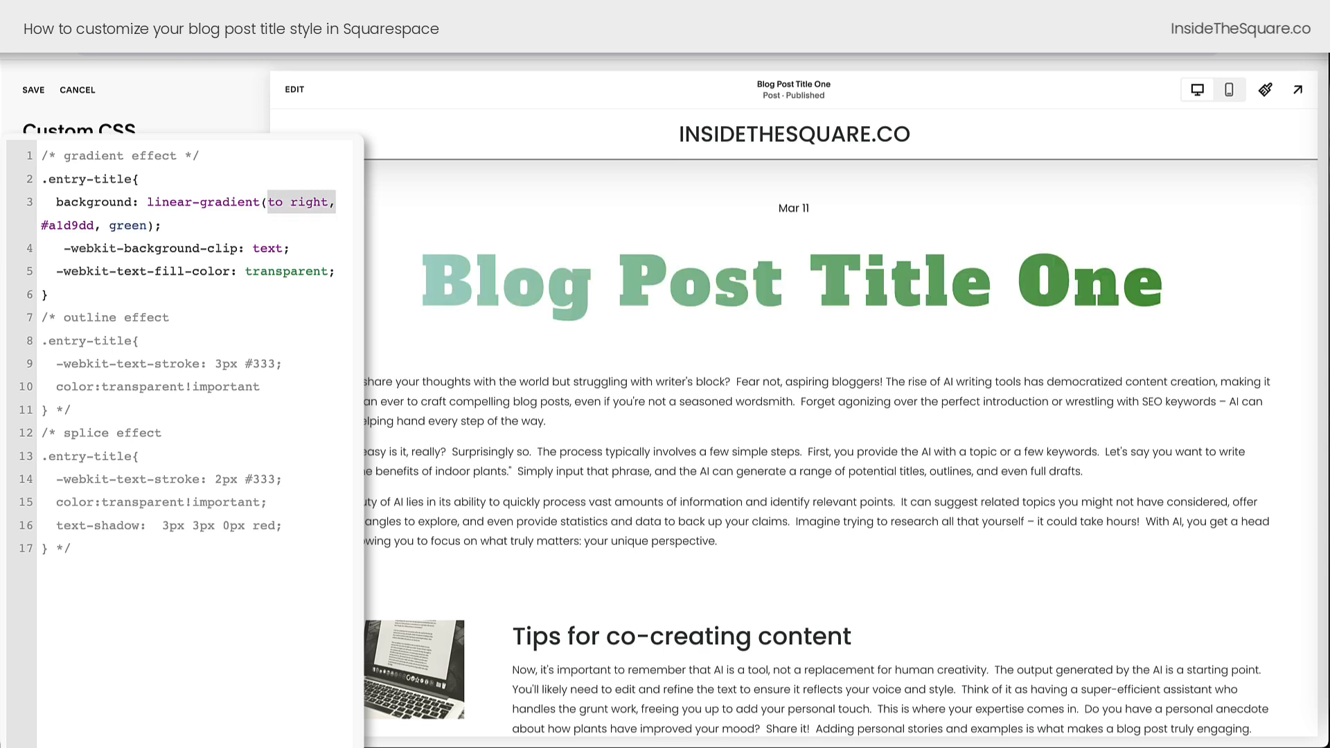
{"action": "type", "text": "to left,"}
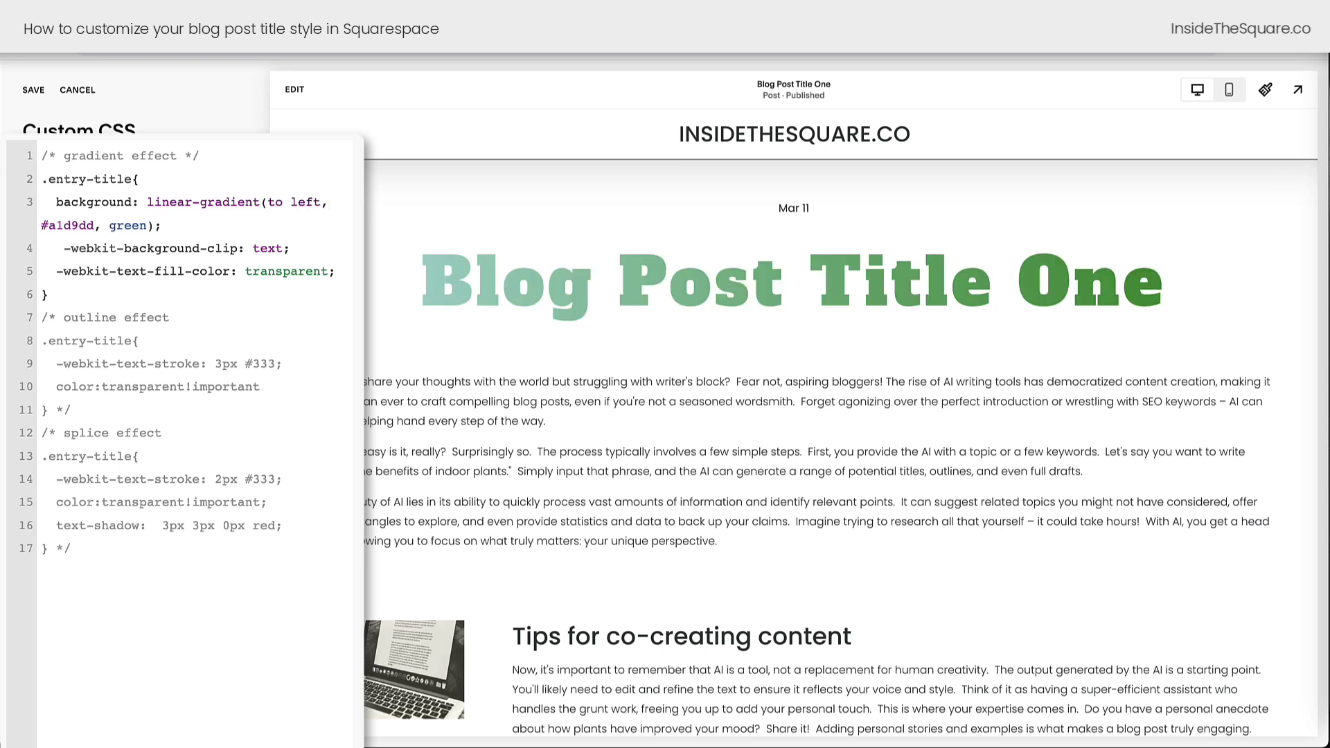
{"action": "key", "text": "Left"}
{"action": "key", "text": "shift+Left"}
{"action": "key", "text": "shift+Left"}
{"action": "key", "text": "shift+Left"}
{"action": "key", "text": "shift+Left"}
{"action": "key", "text": "shift+Left"}
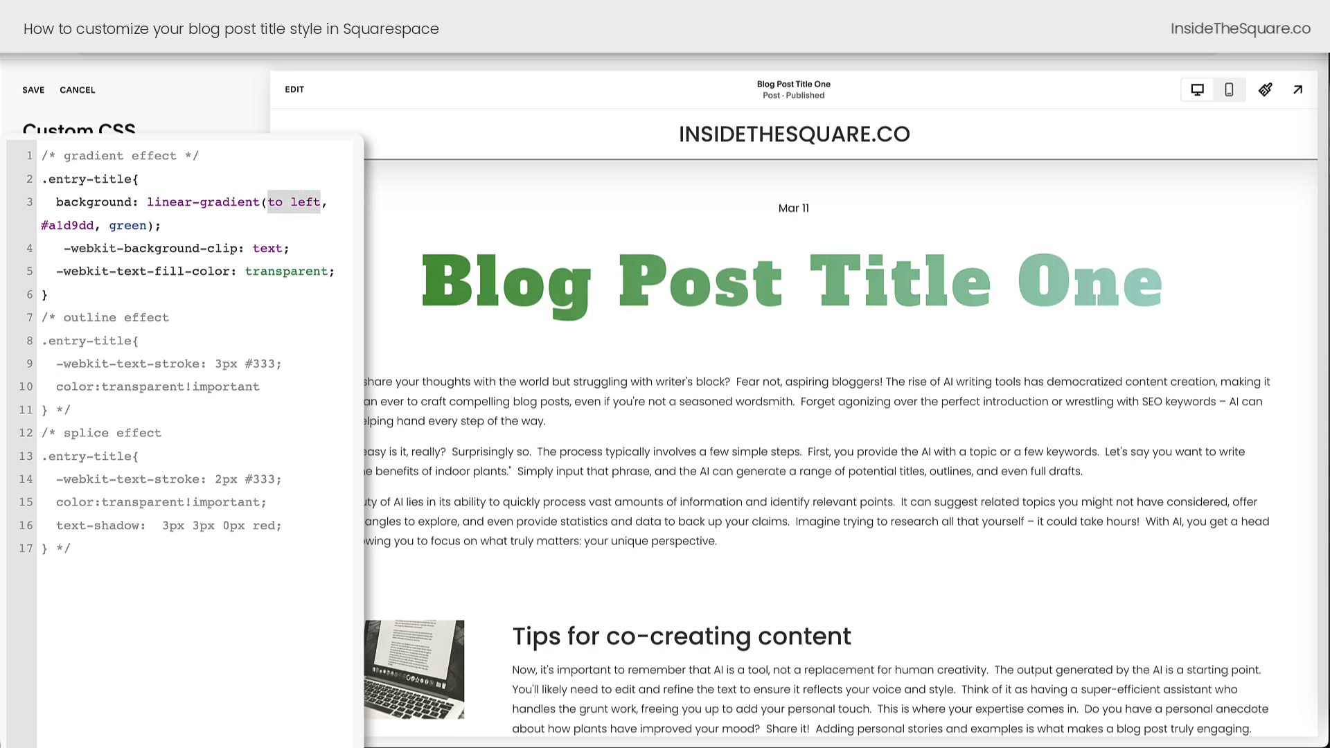
{"action": "type", "text": "-15deg"}
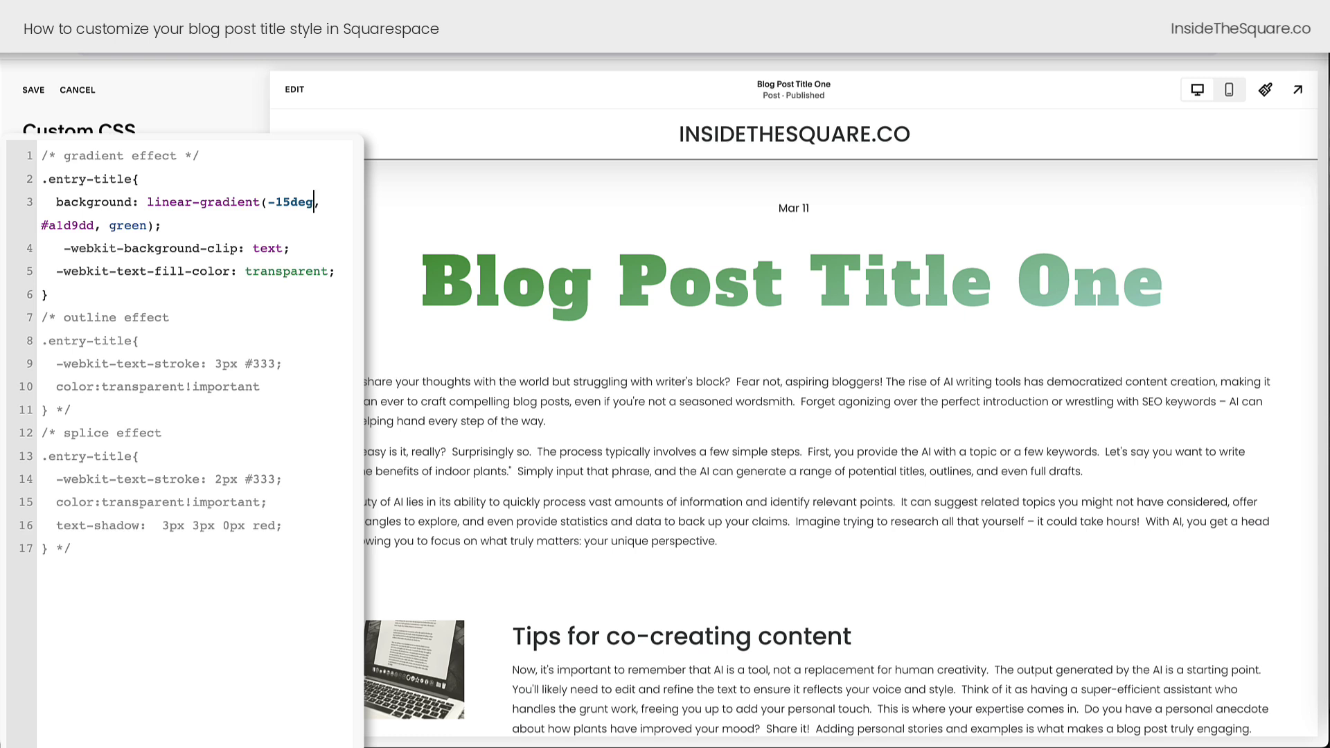
Comment out the gradient effect rule and uncomment the outline effect rule in the Custom CSS.
{"action": "left_click", "coordinate": [193, 155]}
{"action": "key", "text": "Delete"}
{"action": "key", "text": "BackSpace"}
{"action": "left_click", "coordinate": [63, 294]}
{"action": "type", "text": "*/"}
{"action": "left_click_drag", "start_coordinate": [56, 410], "coordinate": [71, 409]}
{"action": "key", "text": "super+x"}
{"action": "left_click", "coordinate": [184, 317]}
{"action": "key", "text": "super+v"}
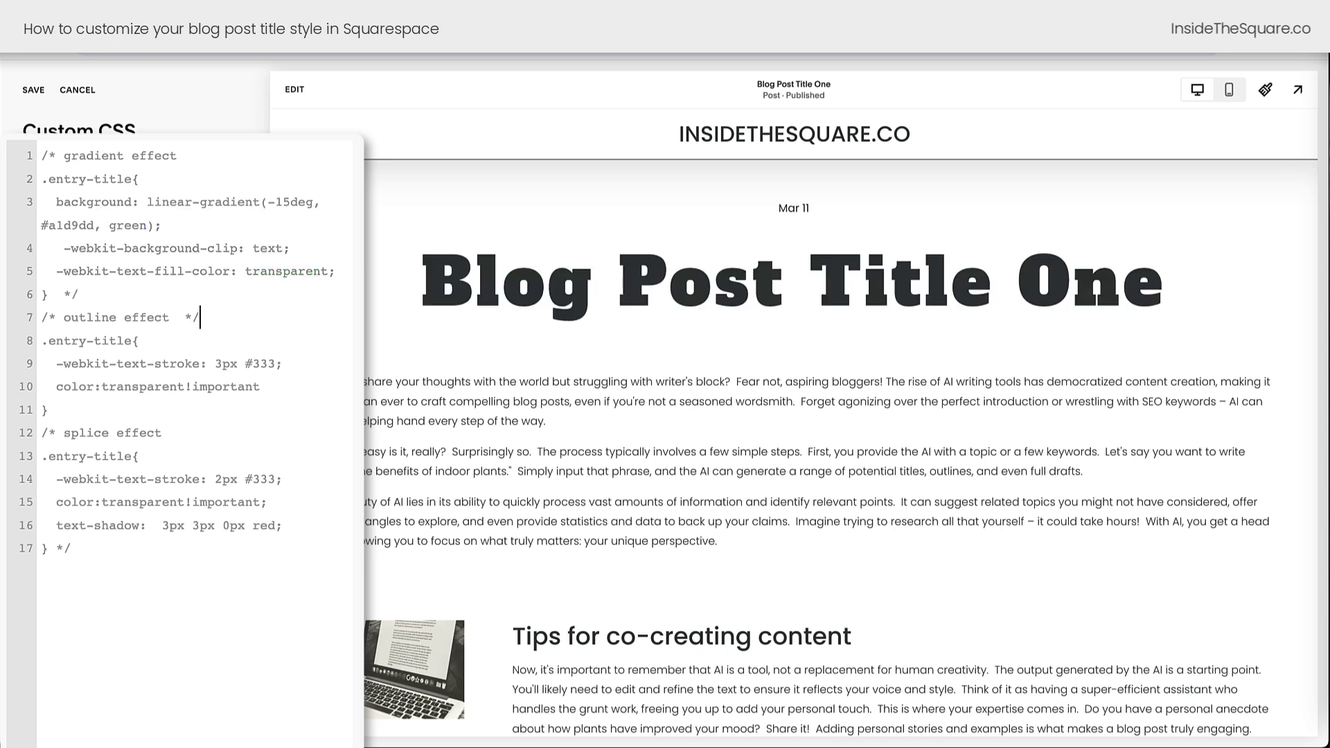
{"action": "left_click", "coordinate": [56, 409]}
{"action": "left_click_drag", "start_coordinate": [57, 410], "coordinate": [40, 334]}
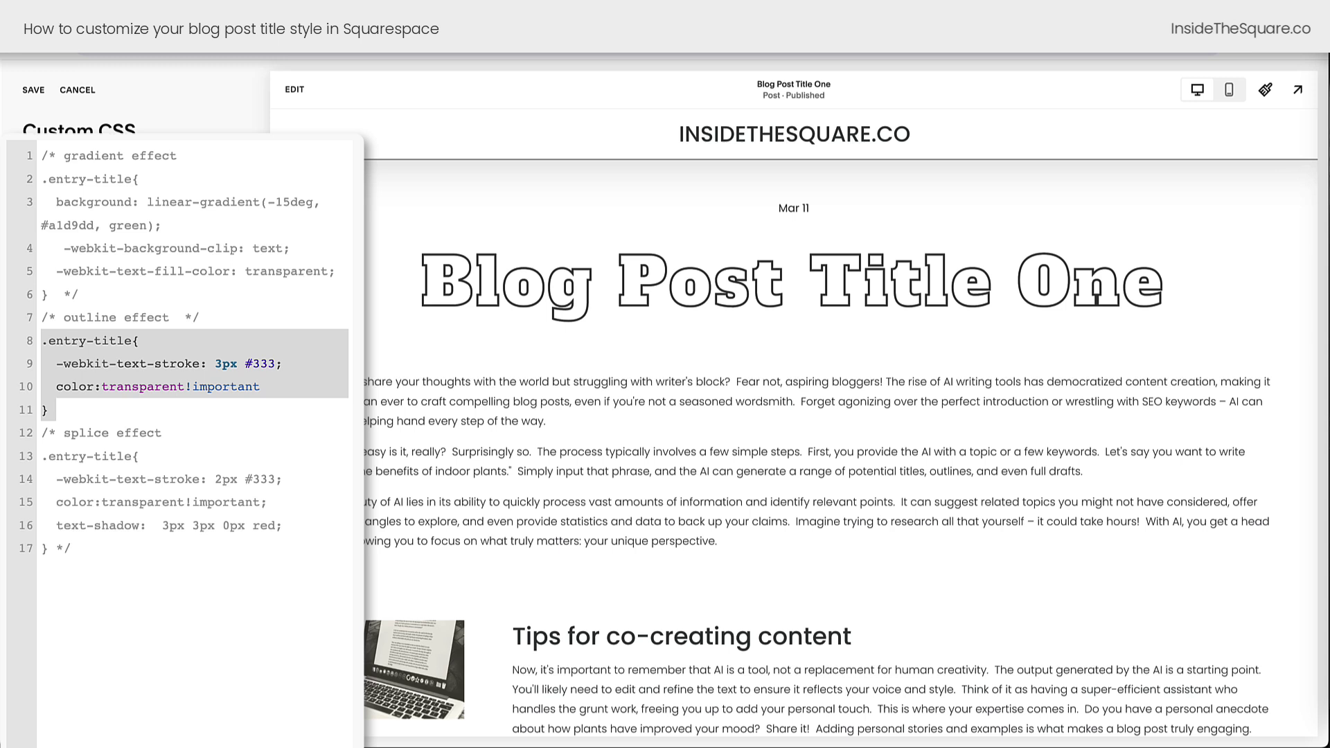
{"action": "left_click", "coordinate": [223, 386]}
{"action": "left_click_drag", "start_coordinate": [283, 364], "coordinate": [41, 364]}
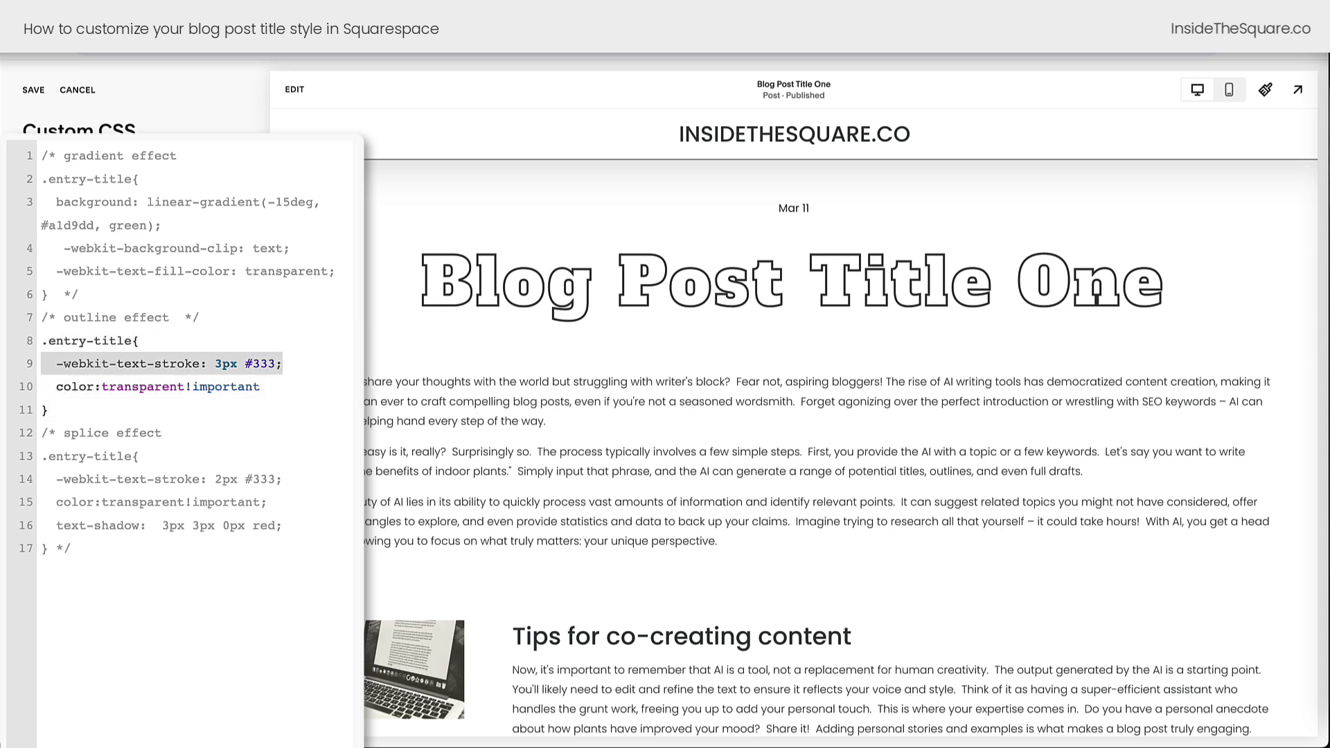
Try outline stroke widths of 1px, 5px, 35px and 10px on the blog title and restore 3px.
{"action": "left_click", "coordinate": [222, 363]}
{"action": "key", "text": "BackSpace"}
{"action": "type", "text": "1"}
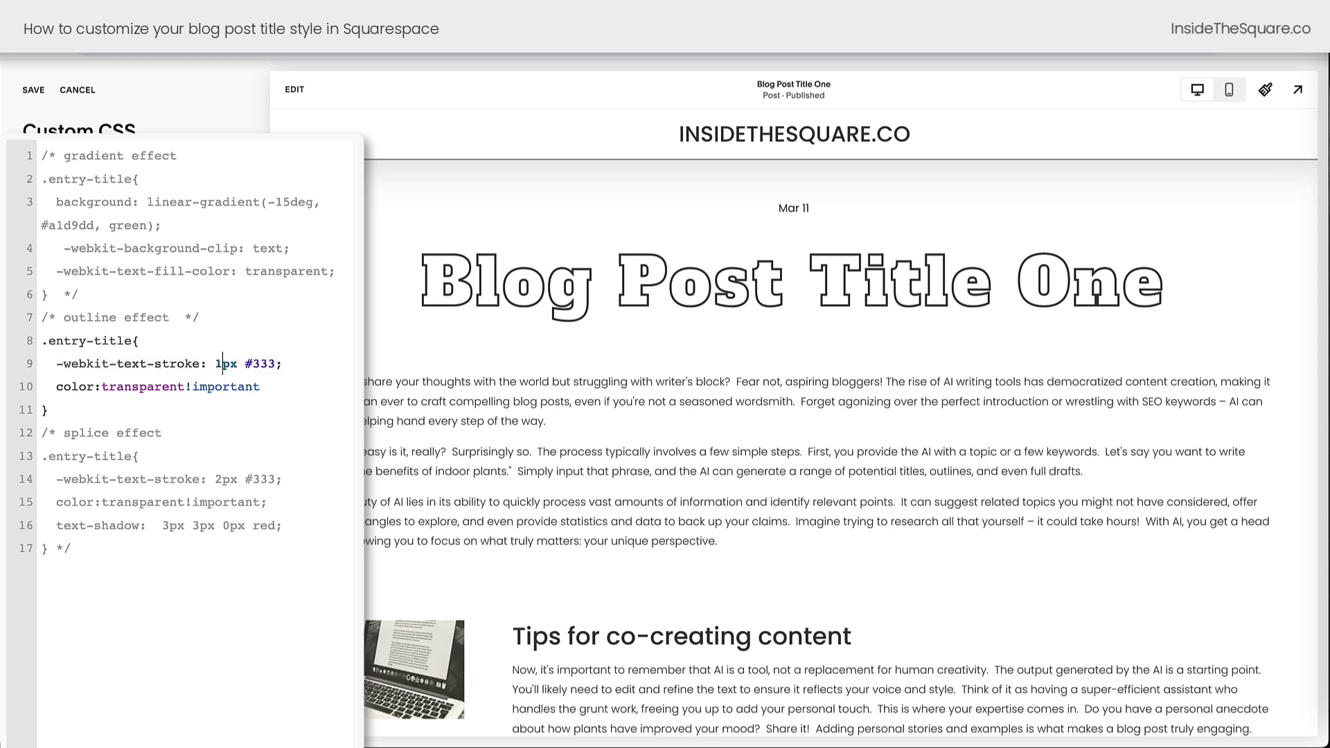
{"action": "key", "text": "shift+Left"}
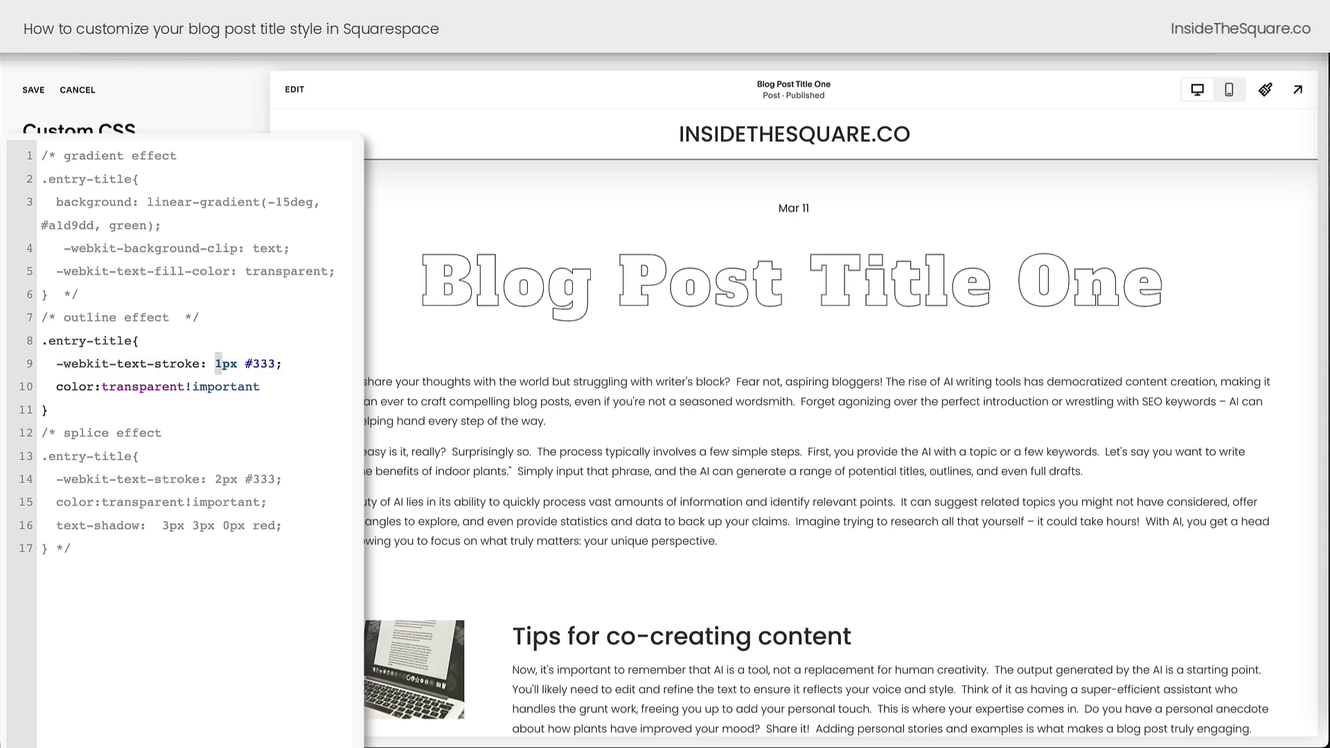
{"action": "type", "text": "35"}
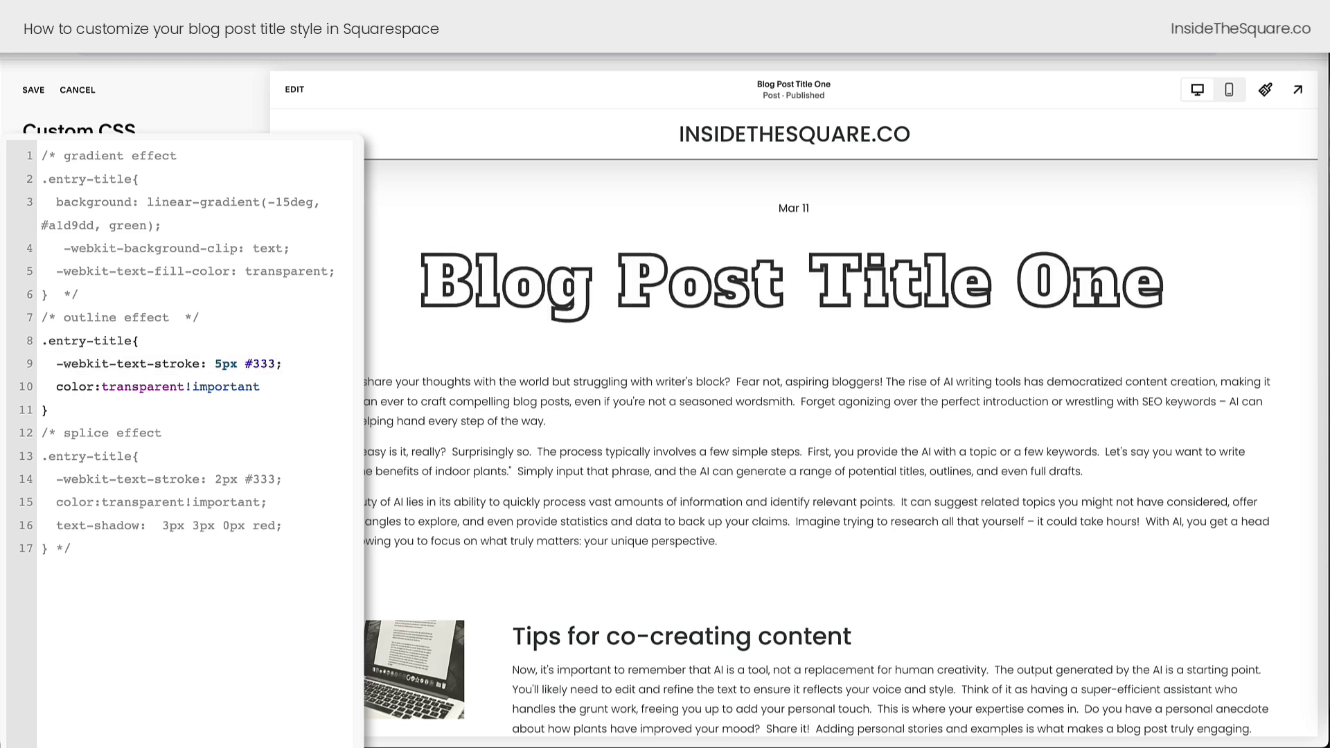
{"action": "key", "text": "shift+Left"}
{"action": "key", "text": "shift+Left"}
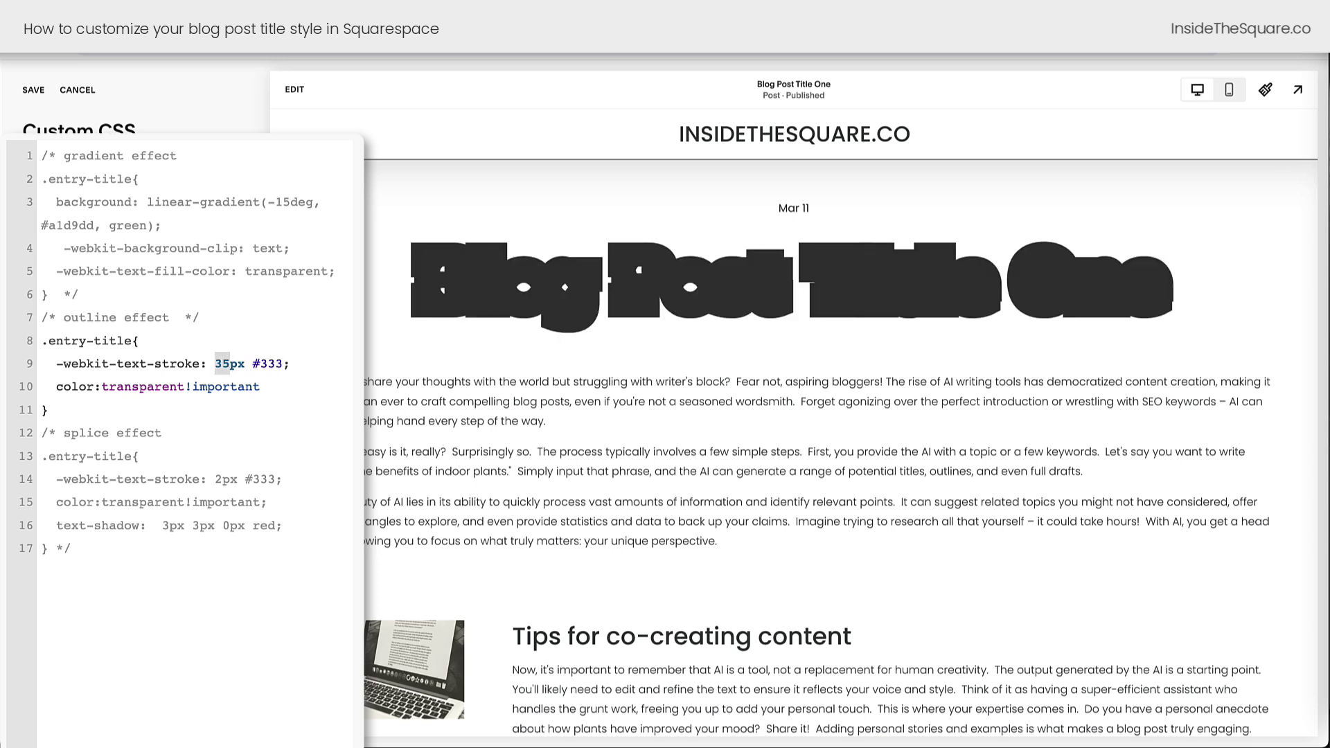
{"action": "type", "text": "10"}
{"action": "key", "text": "shift+Left"}
{"action": "key", "text": "shift+Left"}
{"action": "type", "text": "3"}
Try red as the -webkit-text-stroke color in the outline effect rule.
{"action": "key", "text": "Right"}
{"action": "key", "text": "Right"}
{"action": "key", "text": "Right"}
{"action": "key", "text": "Right"}
{"action": "key", "text": "Right"}
{"action": "key", "text": "Right"}
{"action": "key", "text": "Right"}
{"action": "key", "text": "shift+Left"}
{"action": "key", "text": "shift+Left"}
{"action": "key", "text": "shift+Left"}
{"action": "key", "text": "shift+Left"}
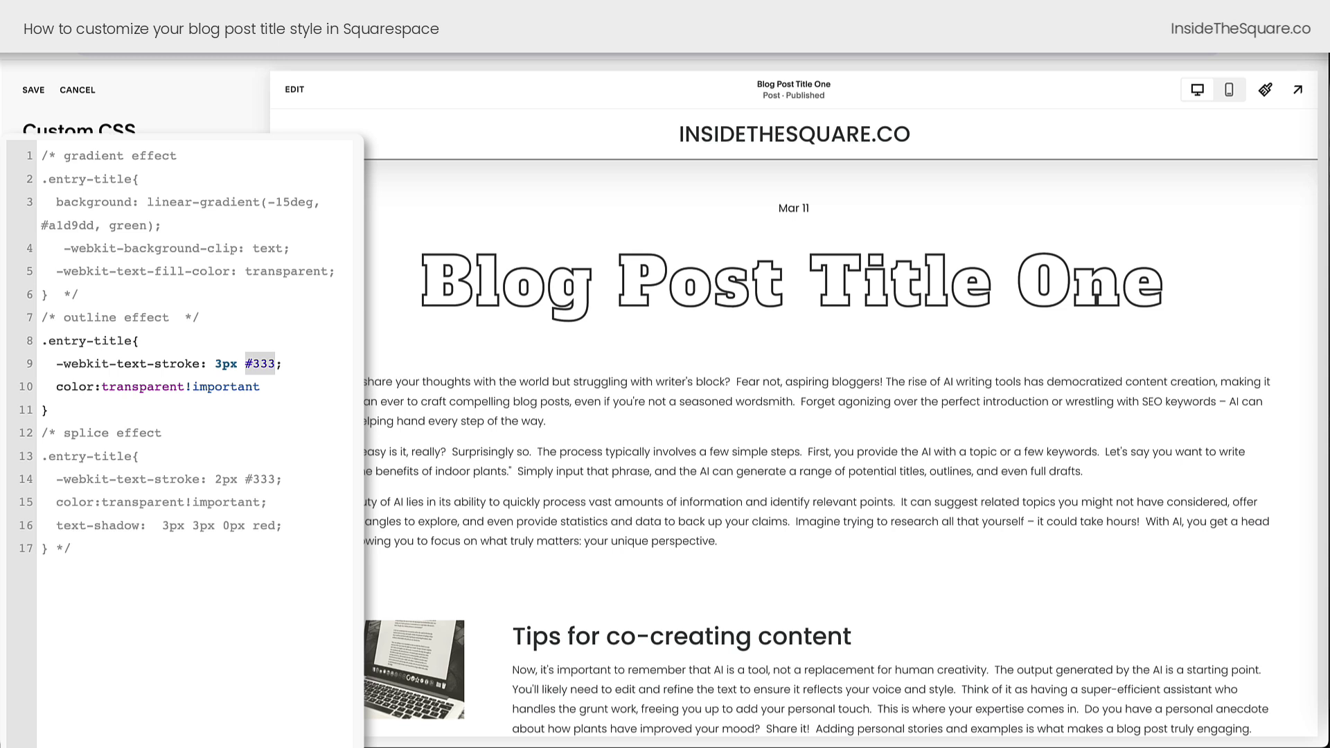
{"action": "type", "text": "red"}
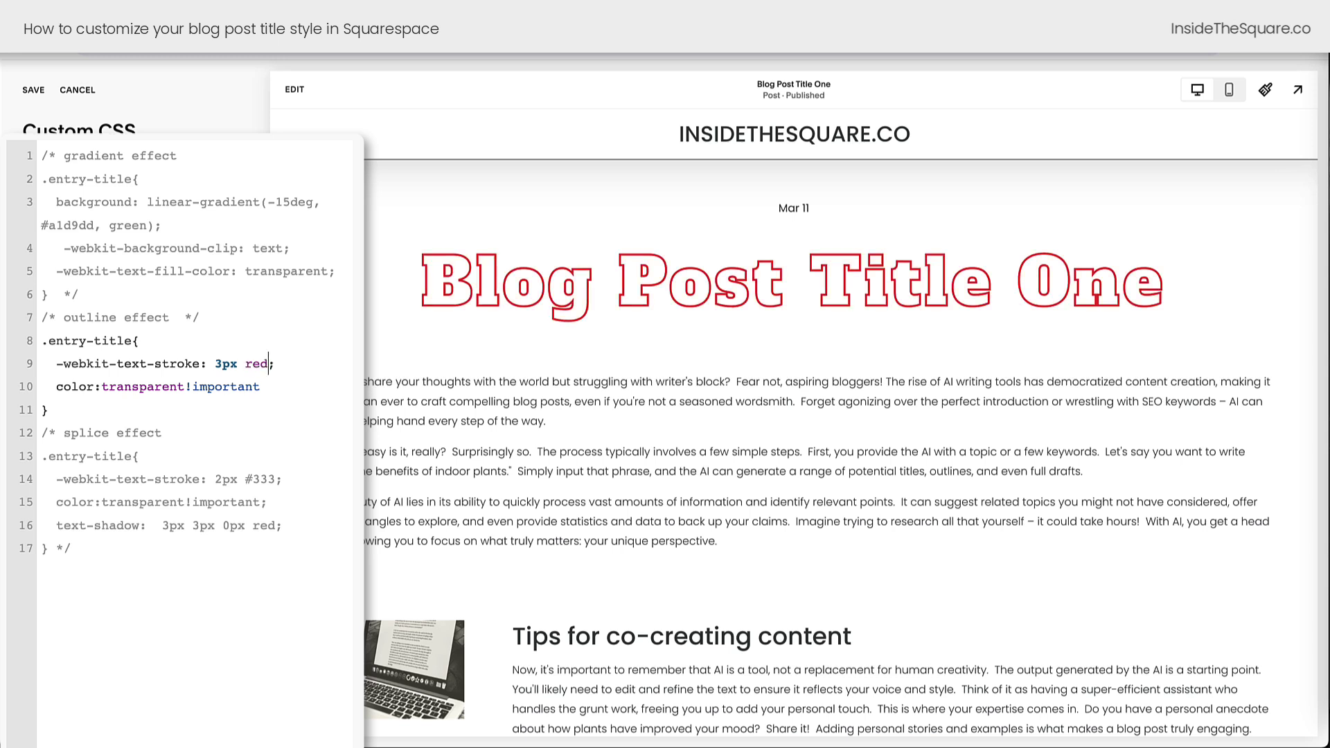
Set the outline effect's -webkit-text-stroke color to #a1d9dd.
{"action": "key", "text": "shift+Left"}
{"action": "key", "text": "shift+Left"}
{"action": "key", "text": "shift+Left"}
{"action": "type", "text": "#a1d9dd"}
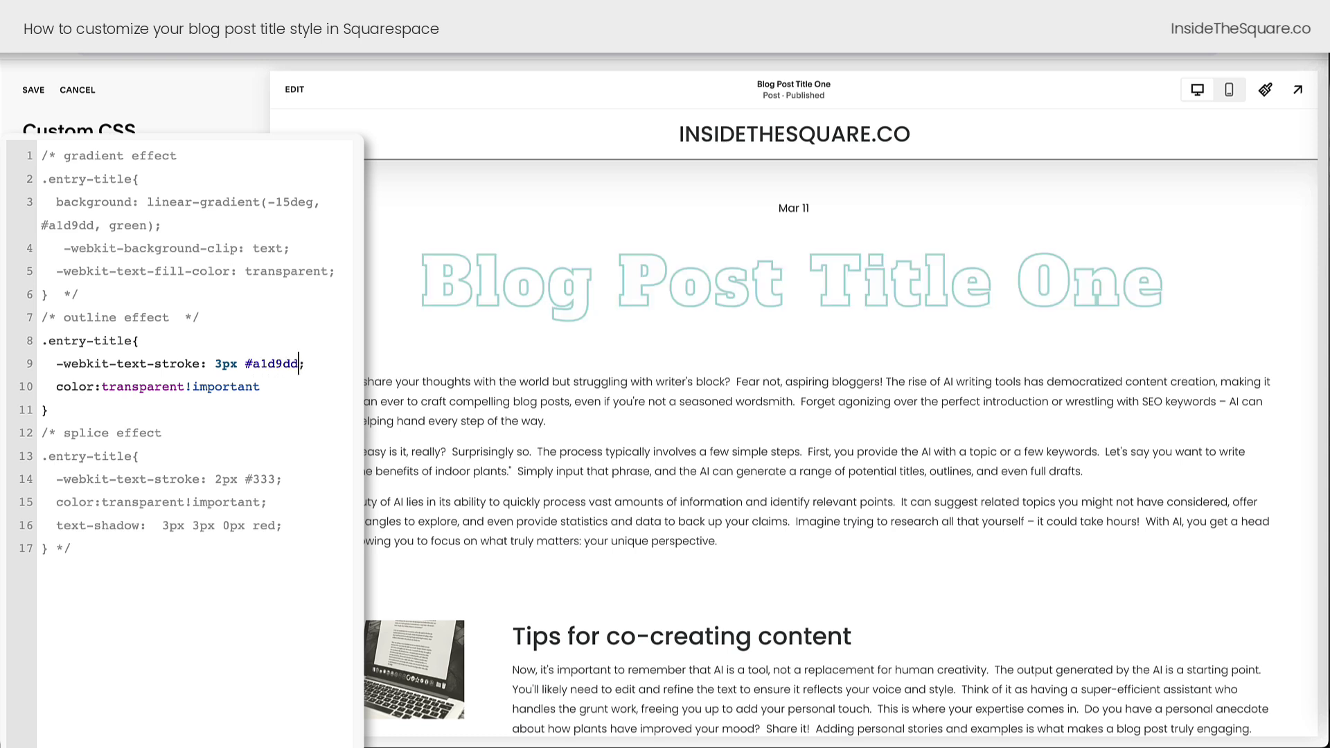
Try removing the color:transparent!important line from the outline effect rule, and undo the removal.
{"action": "key", "text": "Down"}
{"action": "key", "text": "shift+Home"}
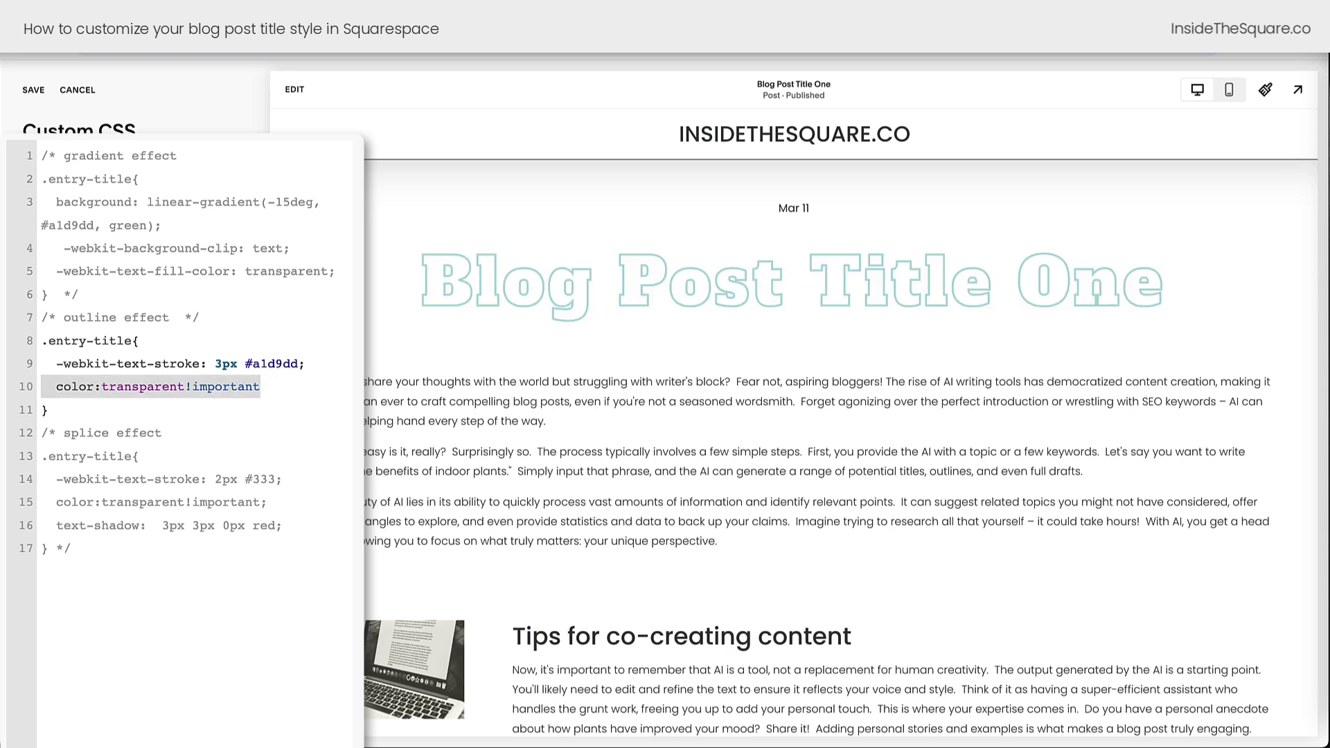
{"action": "key", "text": "BackSpace"}
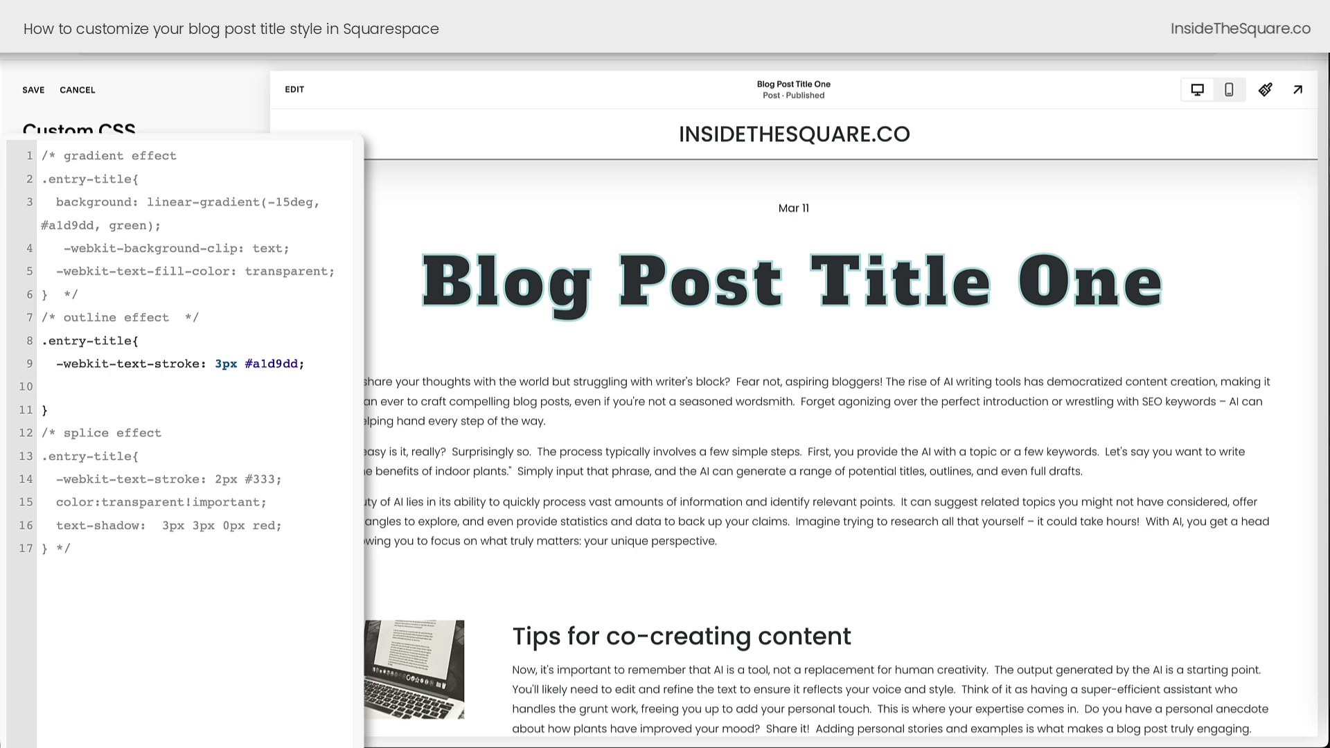
{"action": "key", "text": "ctrl+z"}
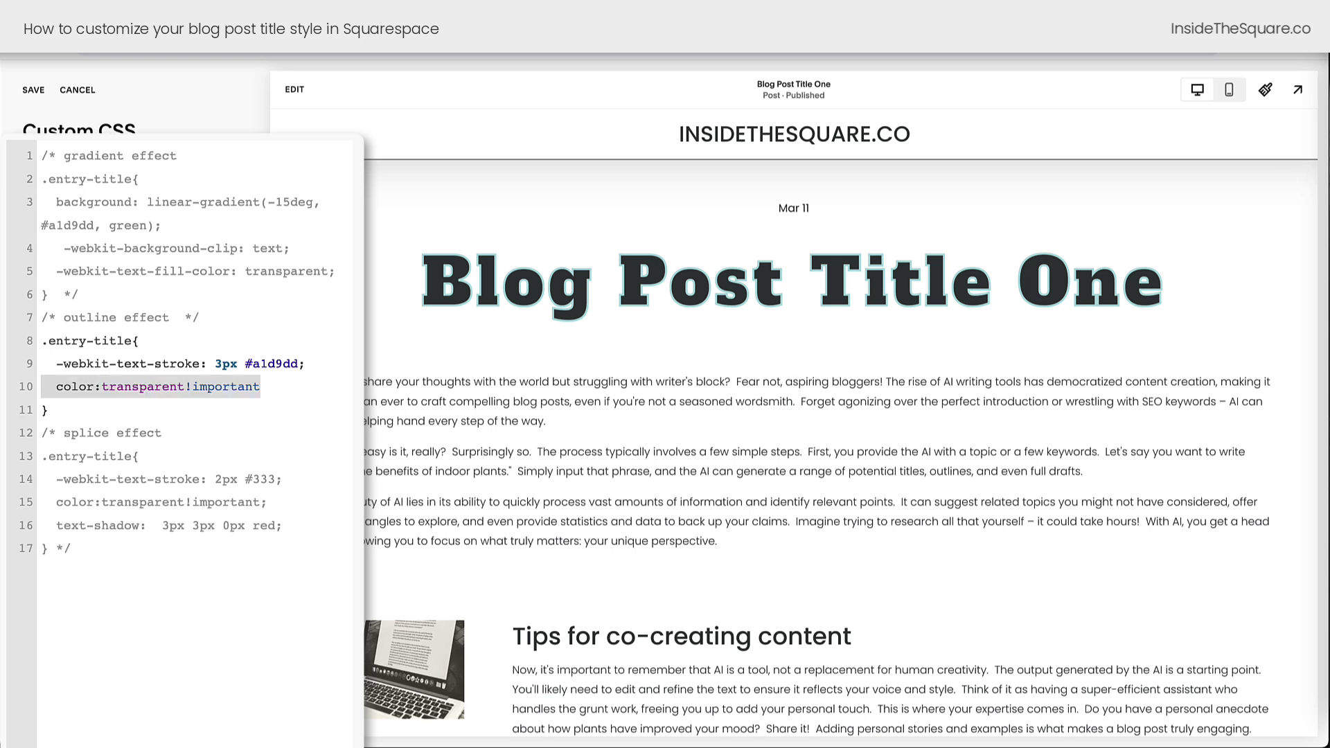
{"action": "left_click", "coordinate": [261, 386]}
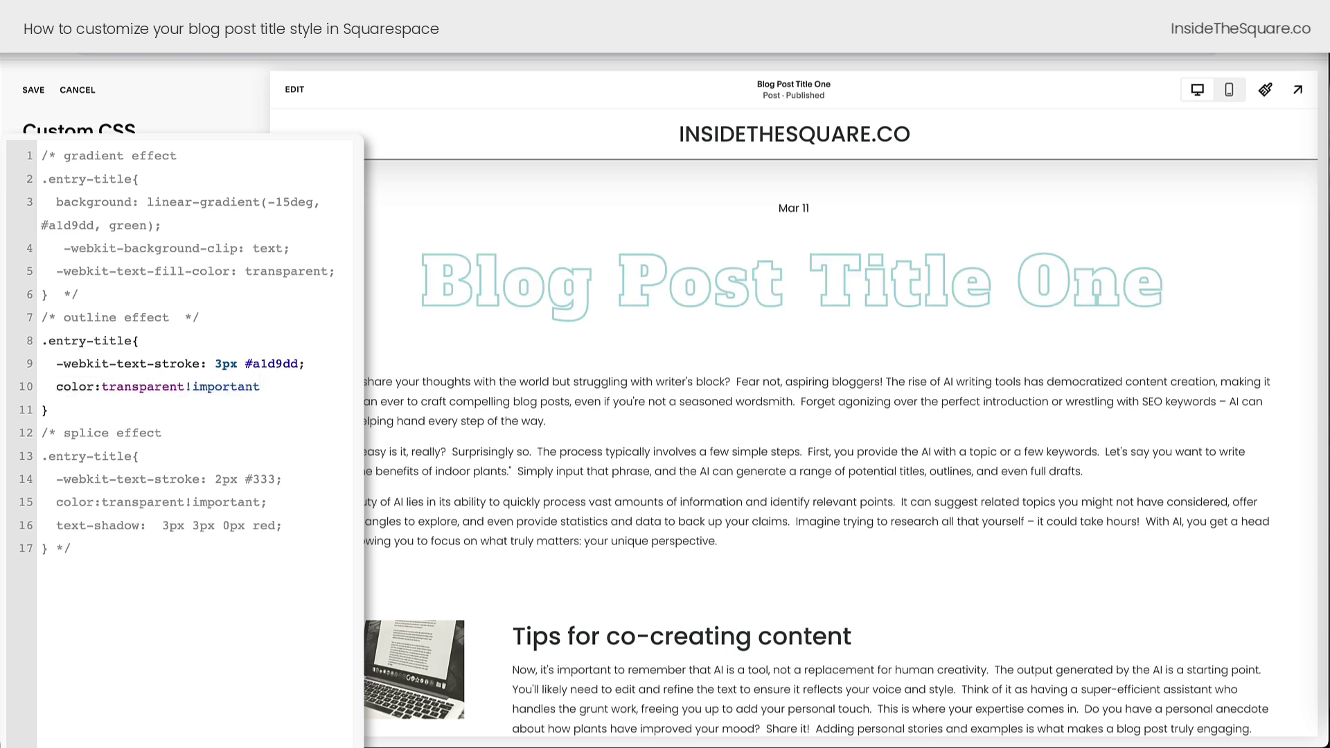
Comment out the outline effect rule and uncomment the splice effect rule in the Custom CSS.
{"action": "left_click_drag", "start_coordinate": [183, 317], "coordinate": [200, 318]}
{"action": "key", "text": "ctrl+x"}
{"action": "left_click", "coordinate": [48, 410]}
{"action": "key", "text": "ctrl+v"}
{"action": "left_click_drag", "start_coordinate": [56, 547], "coordinate": [71, 548]}
{"action": "key", "text": "ctrl+x"}
{"action": "left_click", "coordinate": [161, 432]}
{"action": "key", "text": "ctrl+v"}
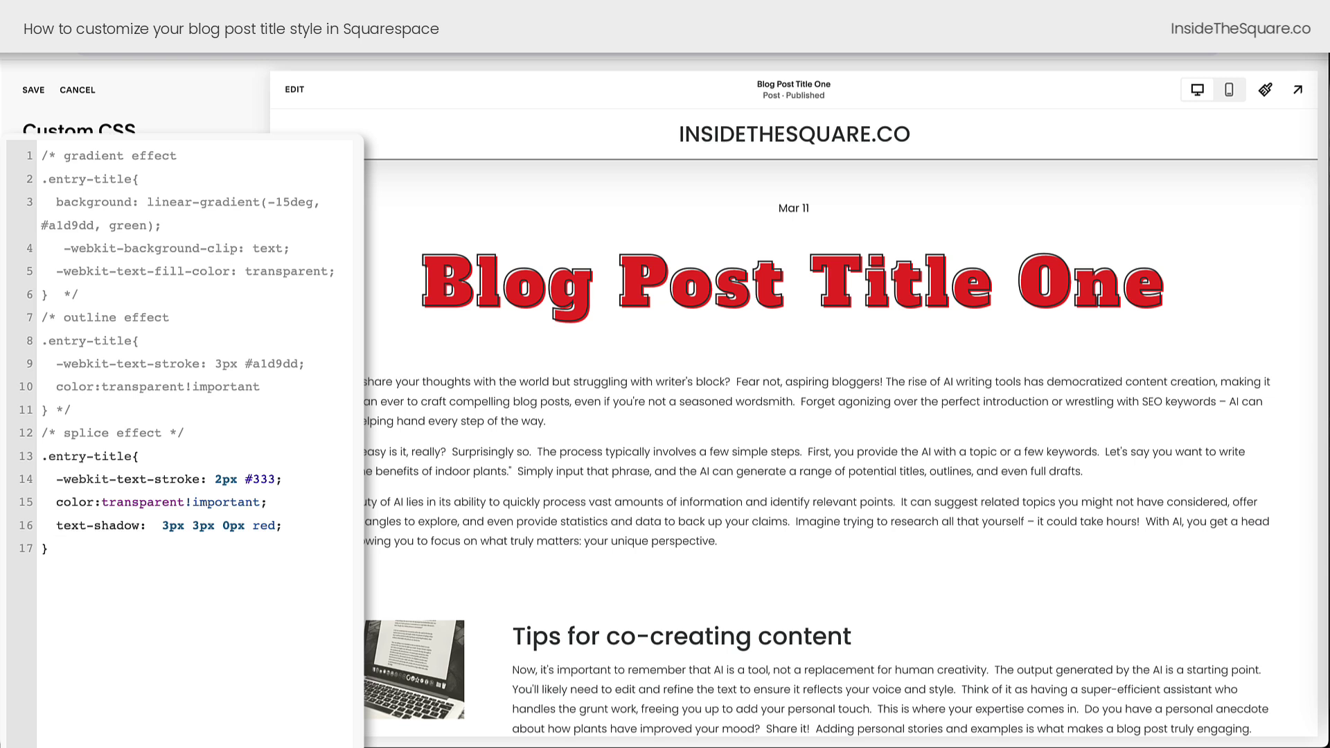
{"action": "left_click_drag", "start_coordinate": [282, 478], "coordinate": [42, 478]}
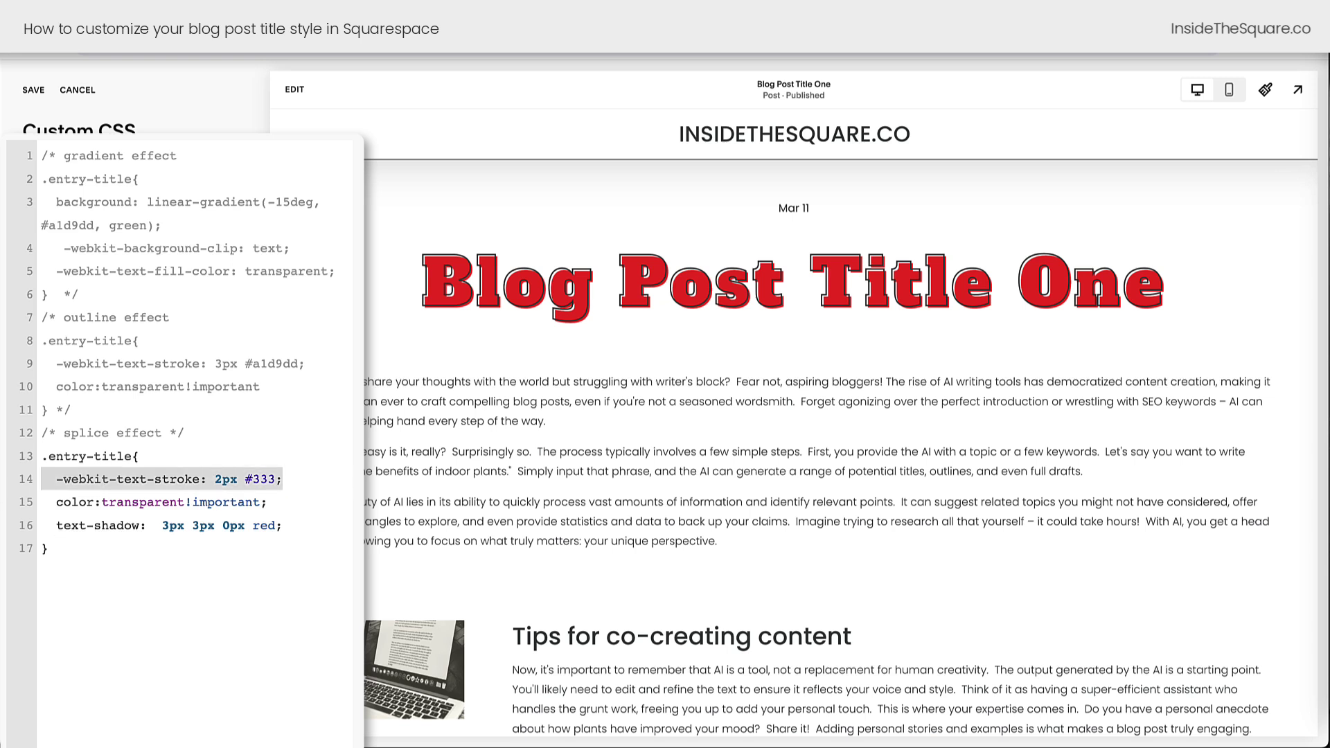
{"action": "left_click_drag", "start_coordinate": [268, 502], "coordinate": [41, 501]}
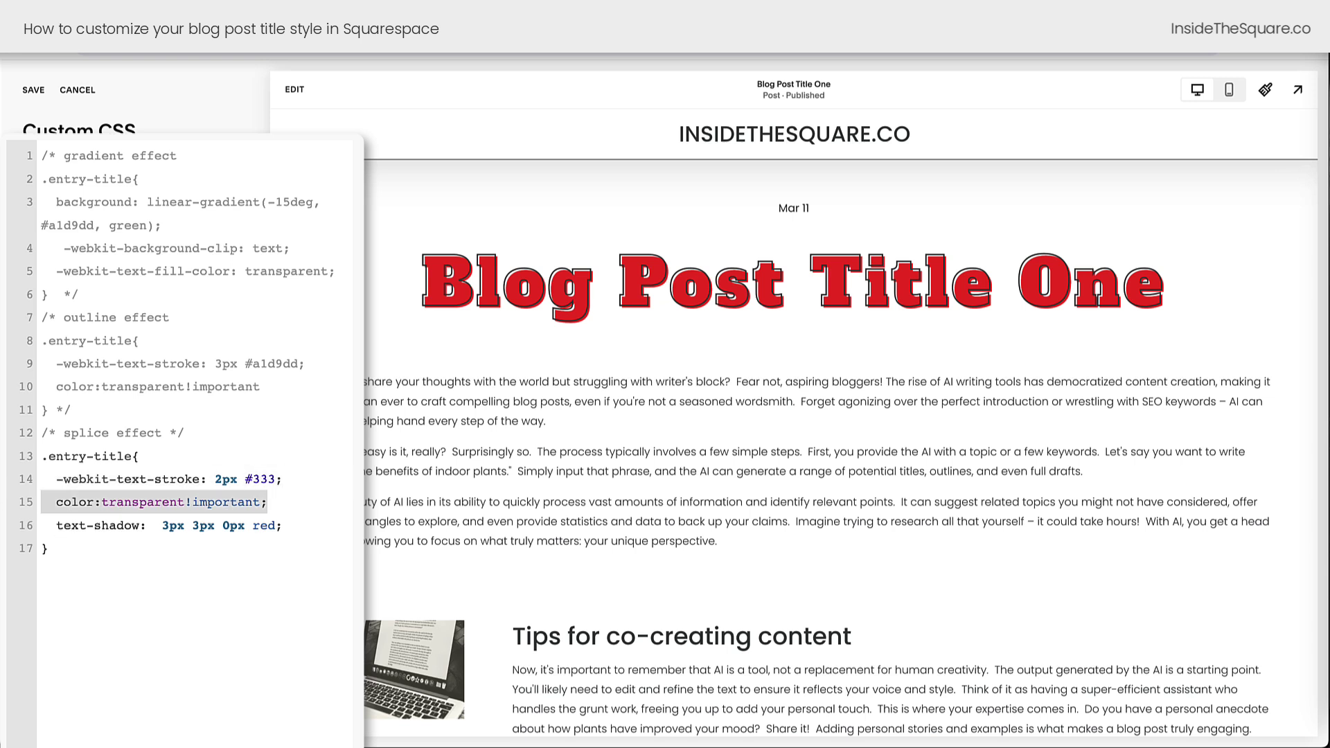
{"action": "left_click_drag", "start_coordinate": [282, 525], "coordinate": [42, 525]}
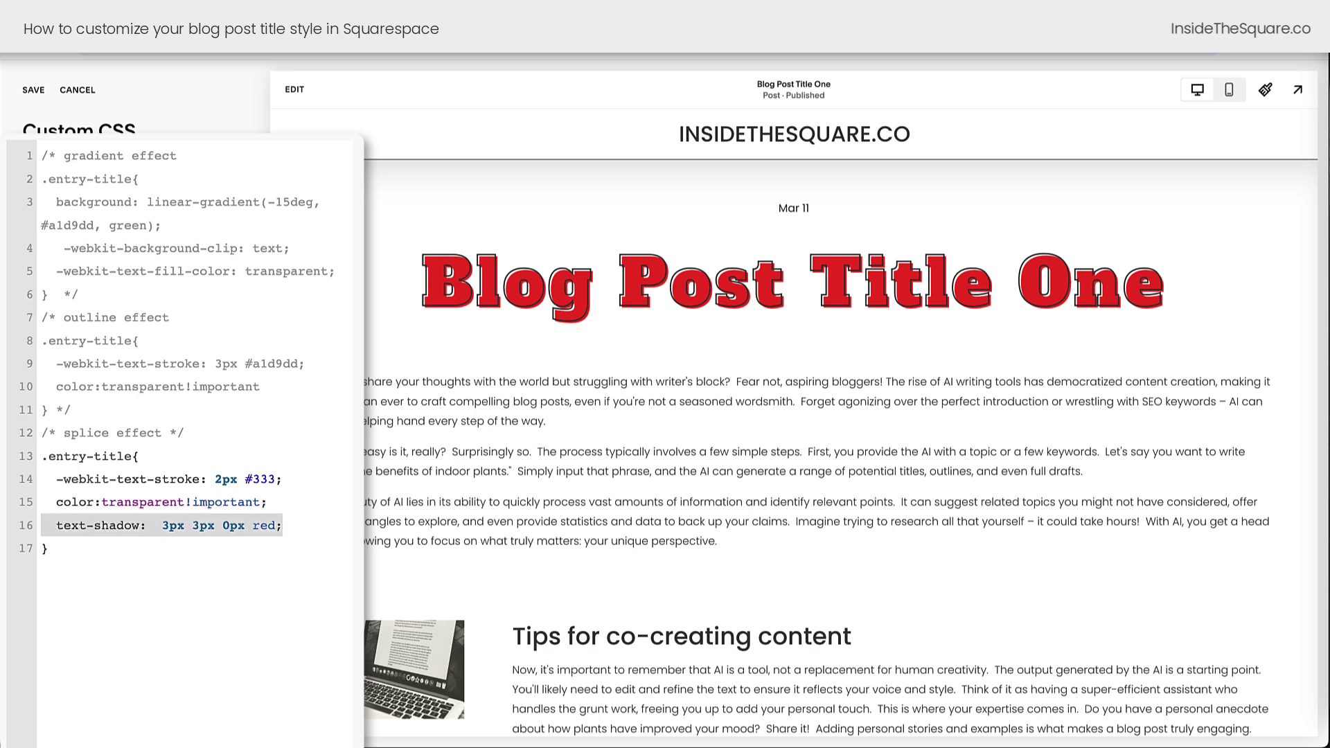
{"action": "left_click", "coordinate": [57, 548]}
Try a 10px horizontal text-shadow offset in the splice effect rule and set it to 5px.
{"action": "left_click_drag", "start_coordinate": [162, 525], "coordinate": [169, 524]}
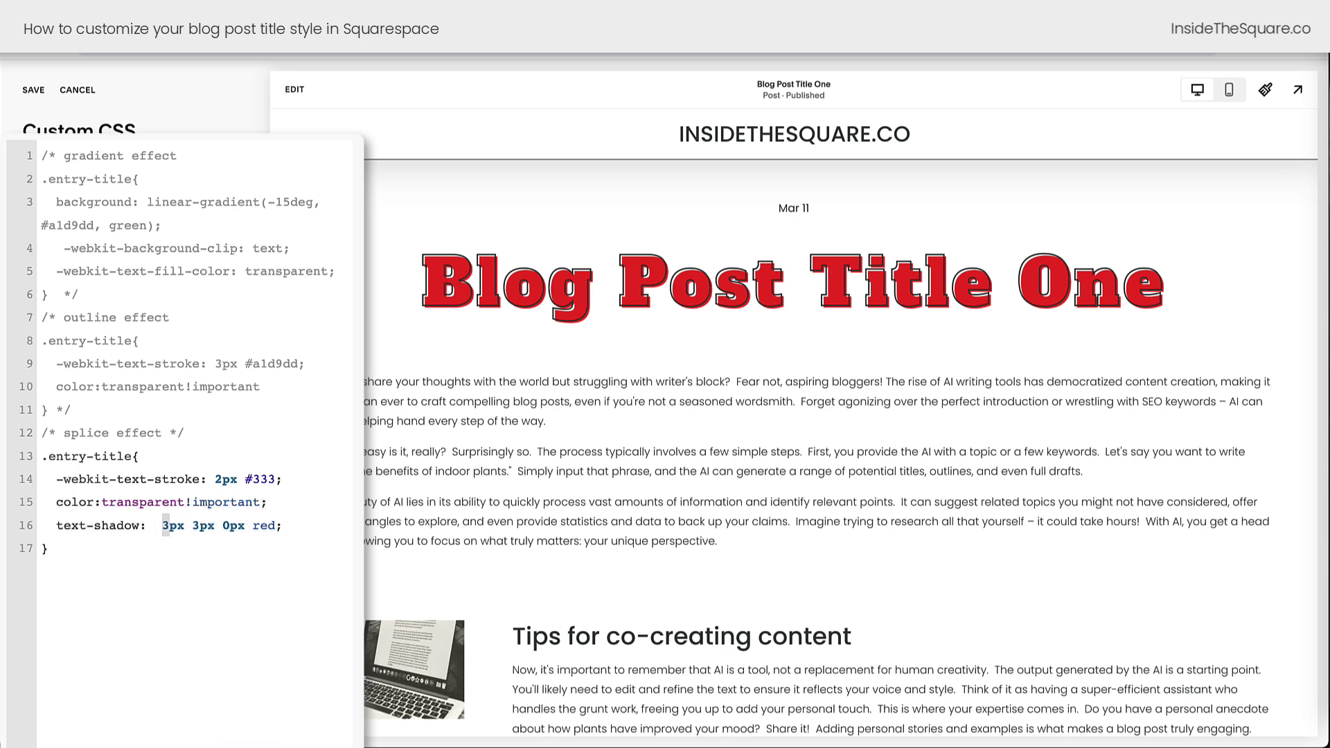
{"action": "type", "text": "10"}
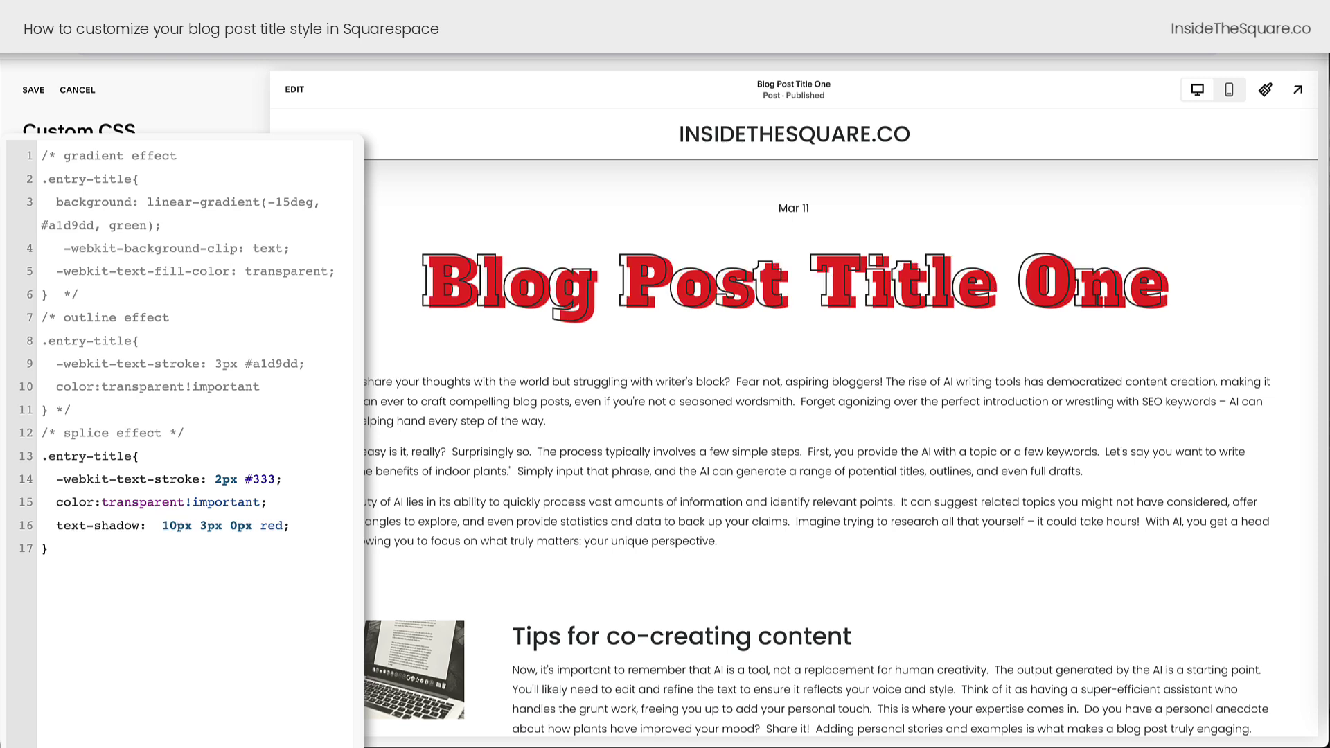
{"action": "key", "text": "BackSpace"}
{"action": "key", "text": "BackSpace"}
{"action": "type", "text": "5"}
Set the splice effect's vertical text-shadow offset to 5px, also trying 15px.
{"action": "key", "text": "Right"}
{"action": "key", "text": "Right"}
{"action": "key", "text": "Right"}
{"action": "key", "text": "Right"}
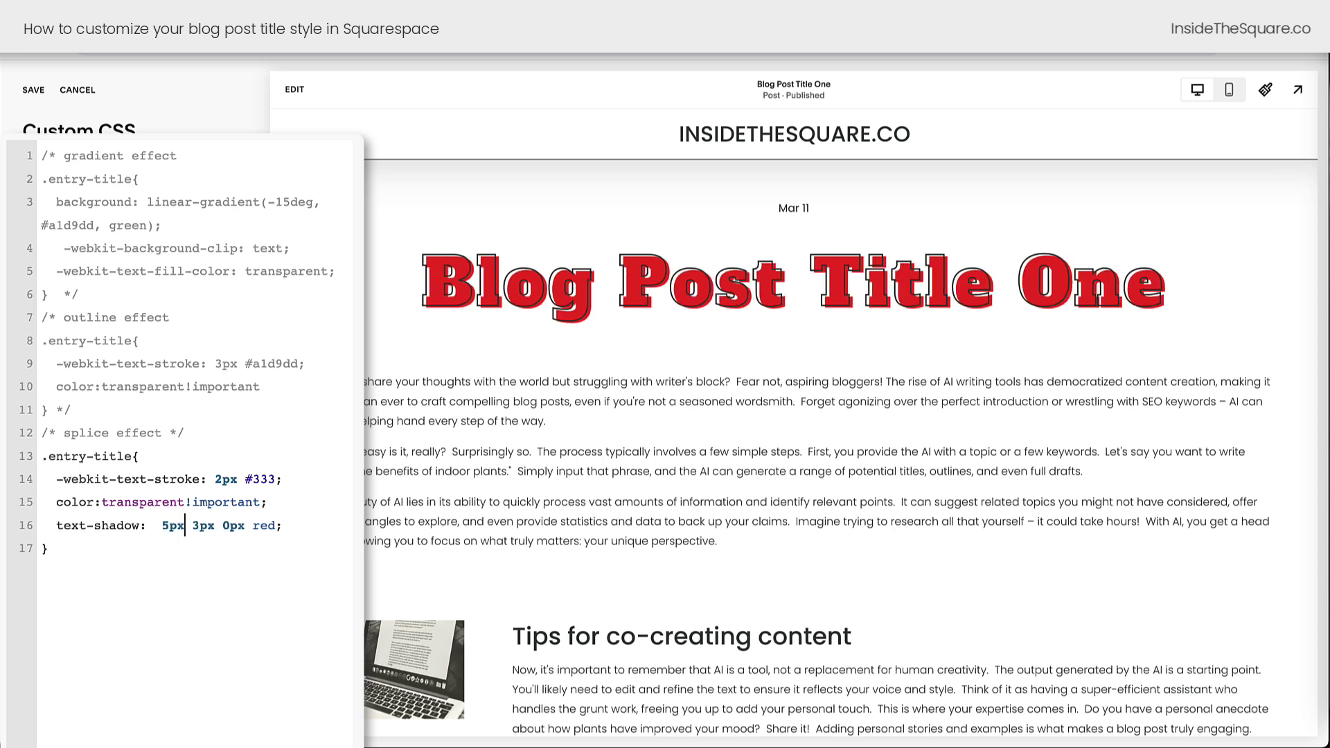
{"action": "key", "text": "Left"}
{"action": "key", "text": "shift+Left"}
{"action": "type", "text": "5"}
{"action": "key", "text": "Left"}
{"action": "type", "text": "1"}
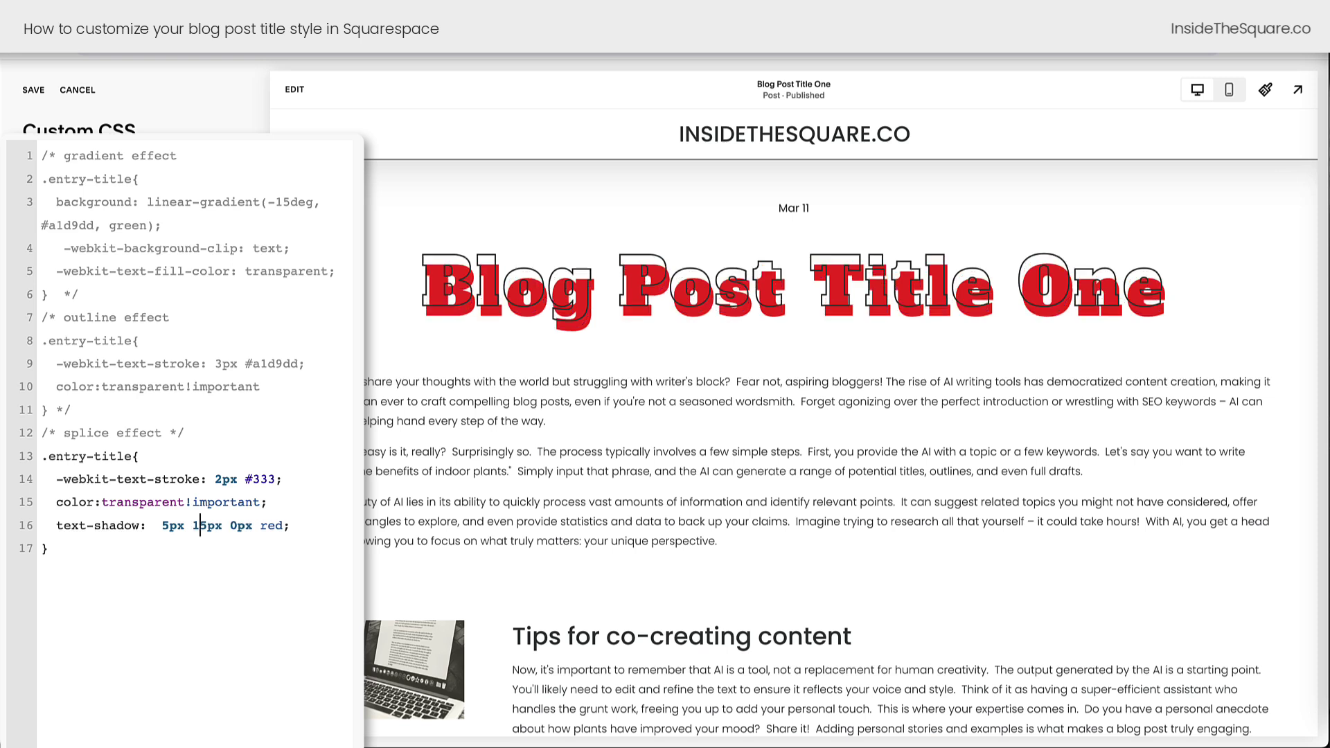
{"action": "key", "text": "BackSpace"}
Try #a1d9dd as the splice effect's text-shadow color.
{"action": "double_click", "coordinate": [234, 525]}
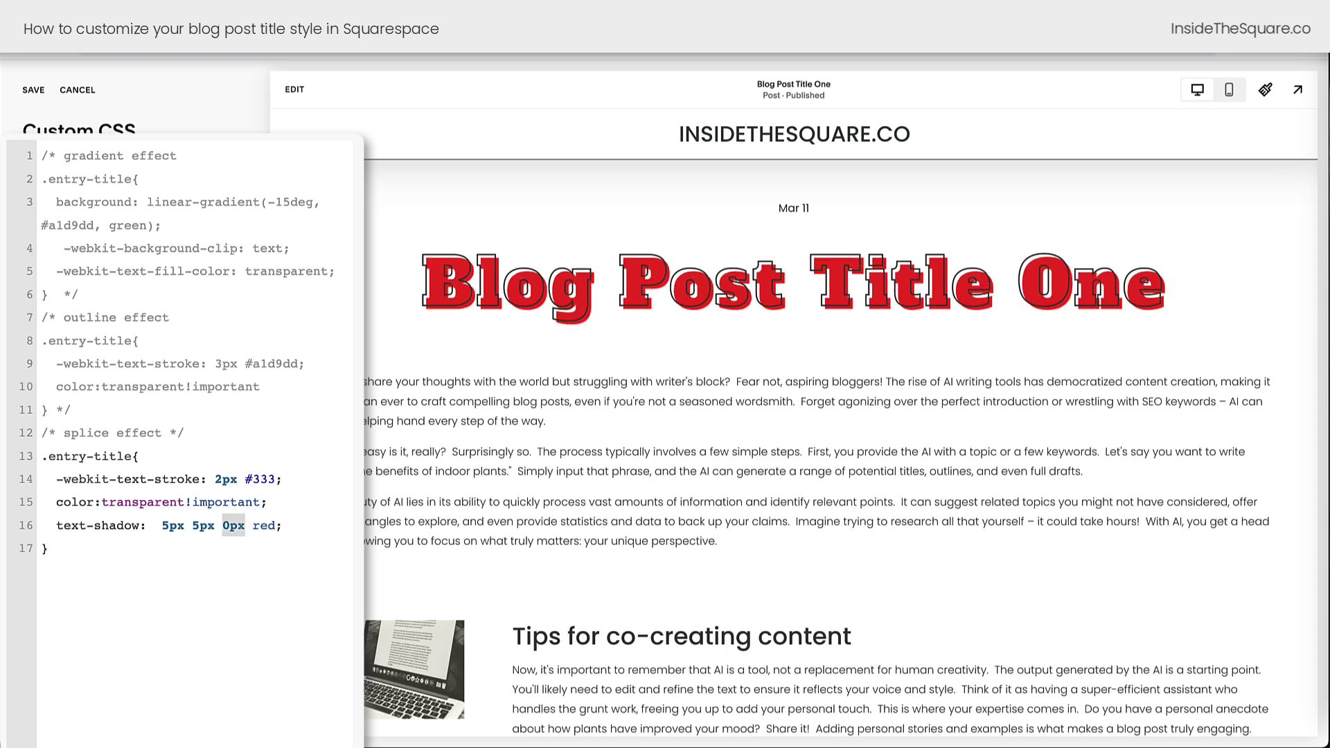
{"action": "double_click", "coordinate": [263, 525]}
{"action": "type", "text": "#a1d9dd"}
Set the splice effect's text-shadow color to yellow and select the whole .entry-title rule.
{"action": "key", "text": "shift+Left"}
{"action": "key", "text": "shift+Left"}
{"action": "key", "text": "shift+Left"}
{"action": "key", "text": "shift+Left"}
{"action": "key", "text": "shift+Left"}
{"action": "key", "text": "shift+Left"}
{"action": "key", "text": "shift+Left"}
{"action": "type", "text": "yellow"}
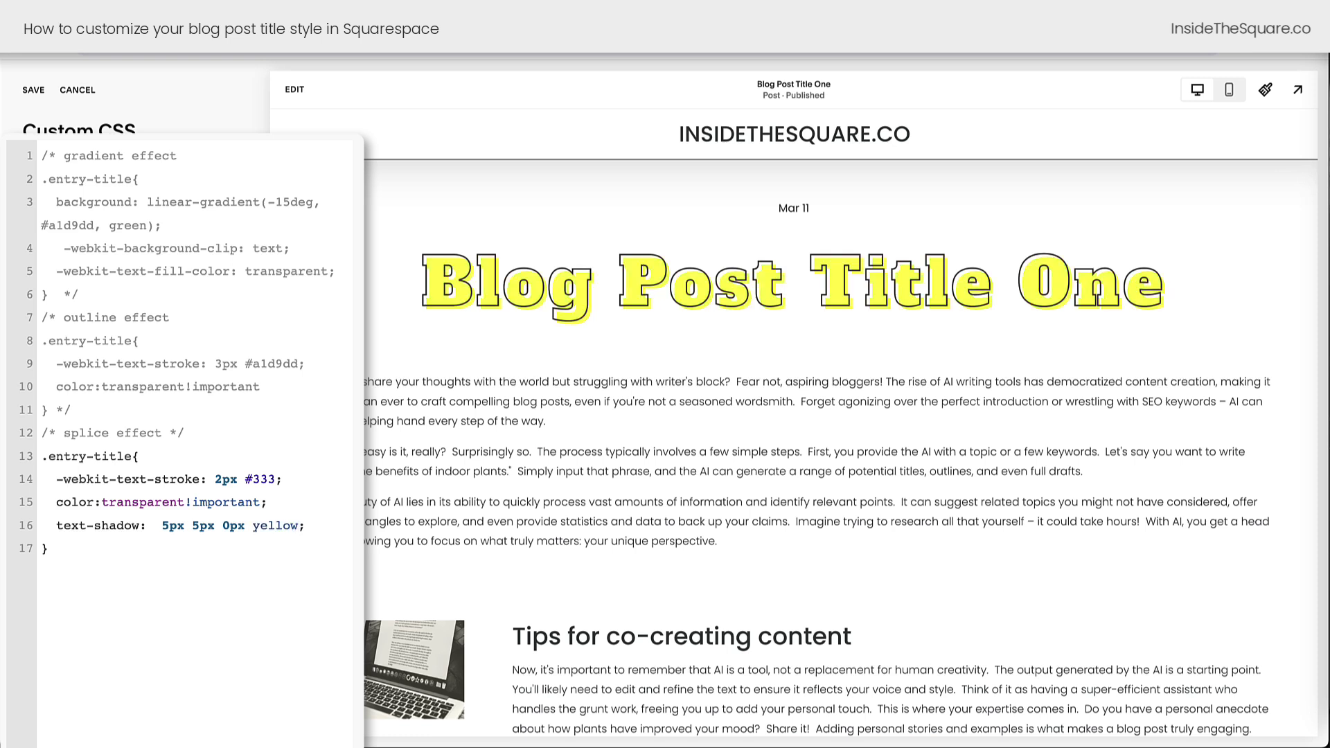
{"action": "left_click_drag", "start_coordinate": [56, 548], "coordinate": [41, 456]}
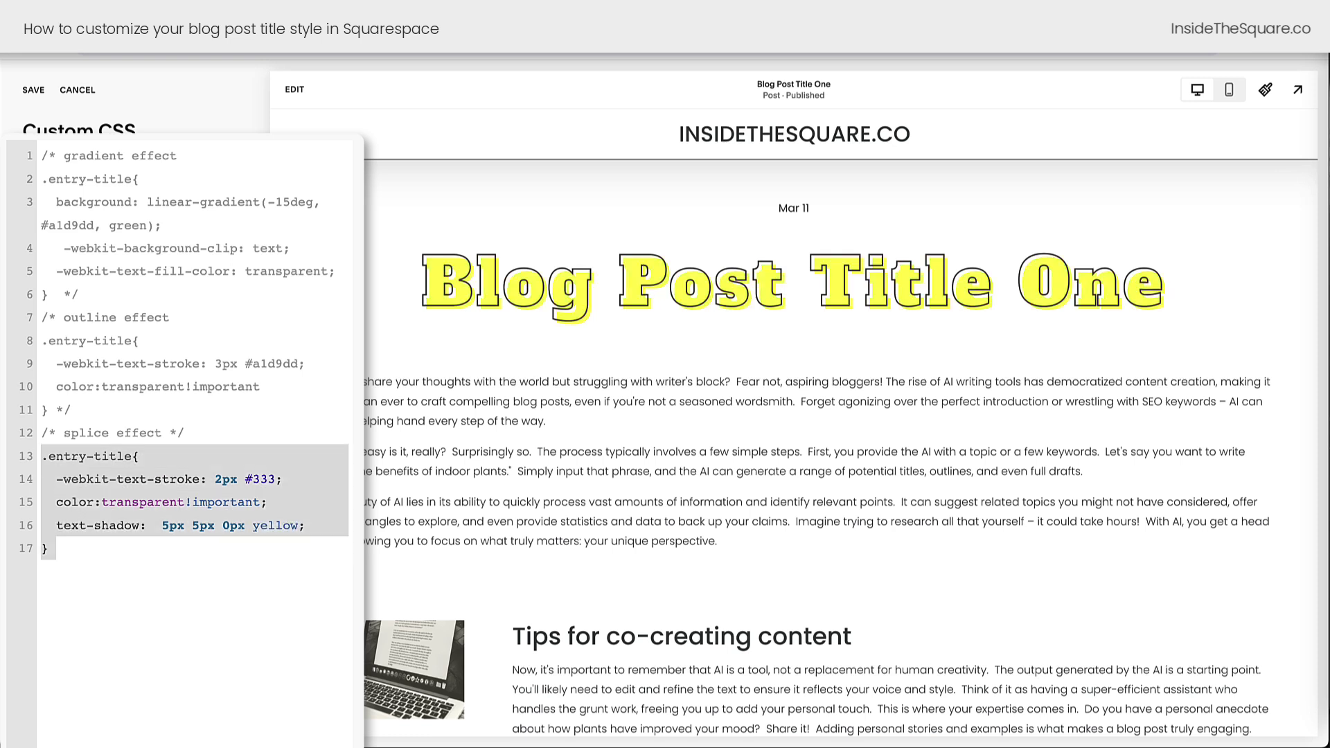